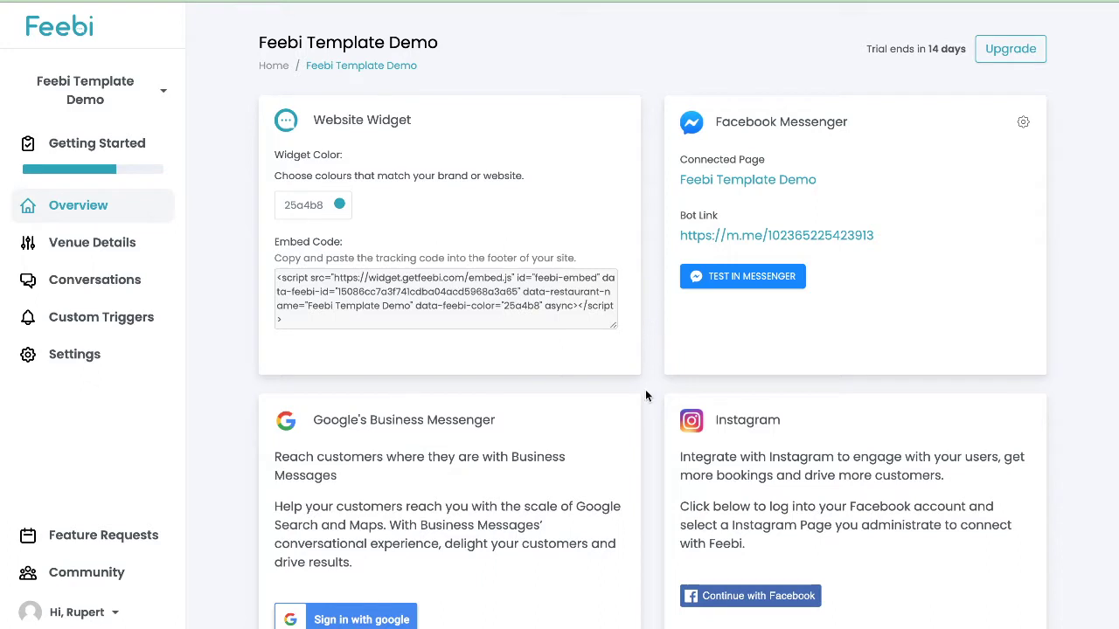
# From Feebi's ManyChat settings, begin installing the Feebi Hospitality AI template in ManyChat and continue past the review stage.
pyautogui.click(83, 360)
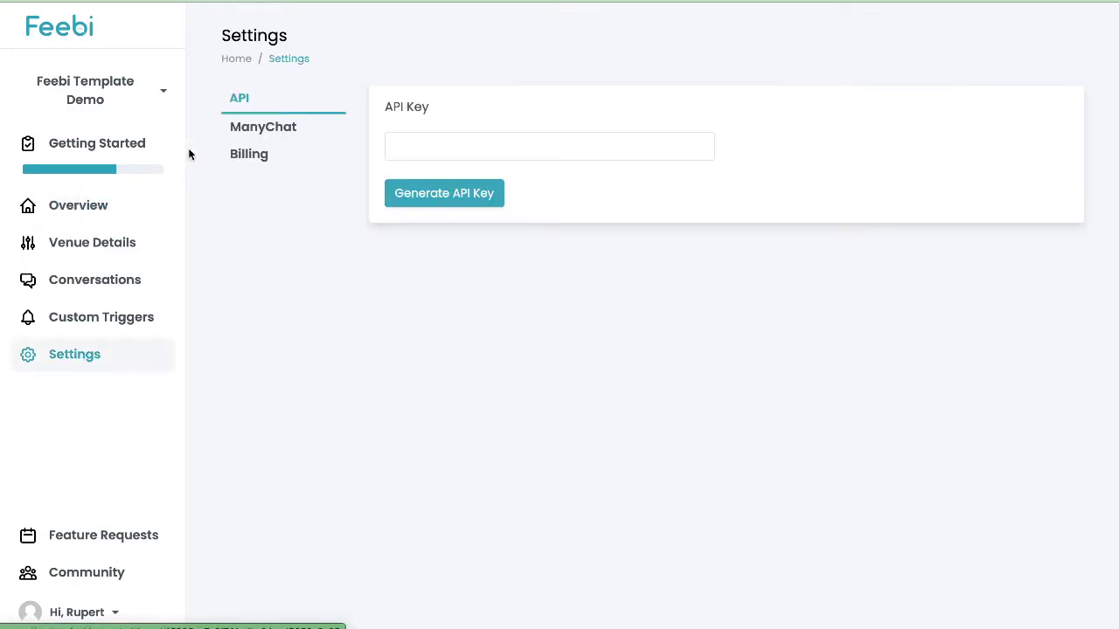
pyautogui.click(244, 128)
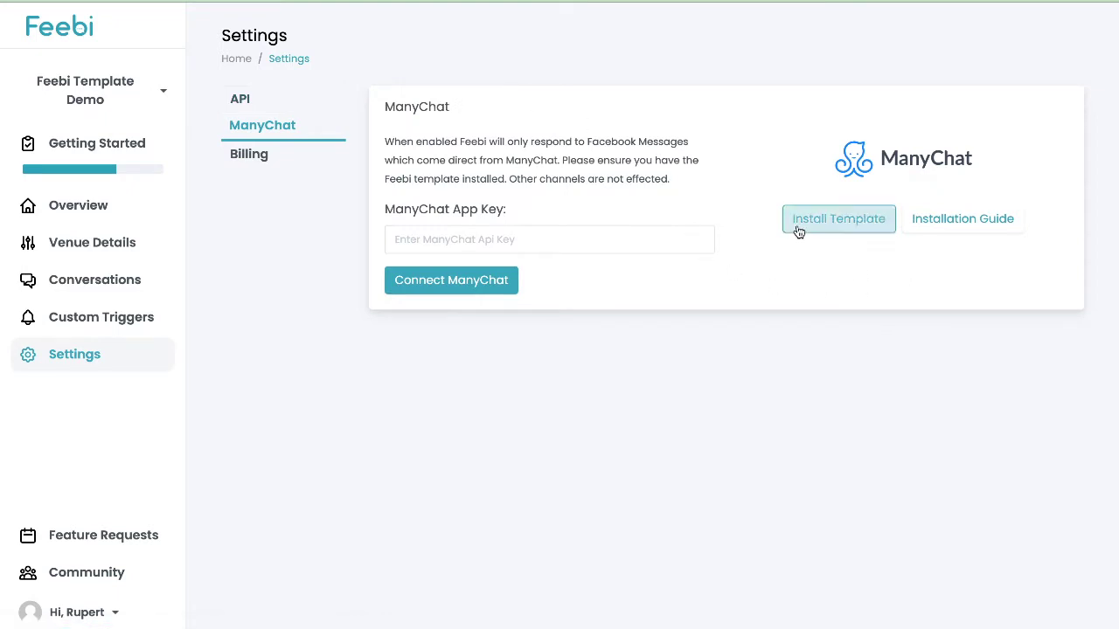
pyautogui.click(852, 226)
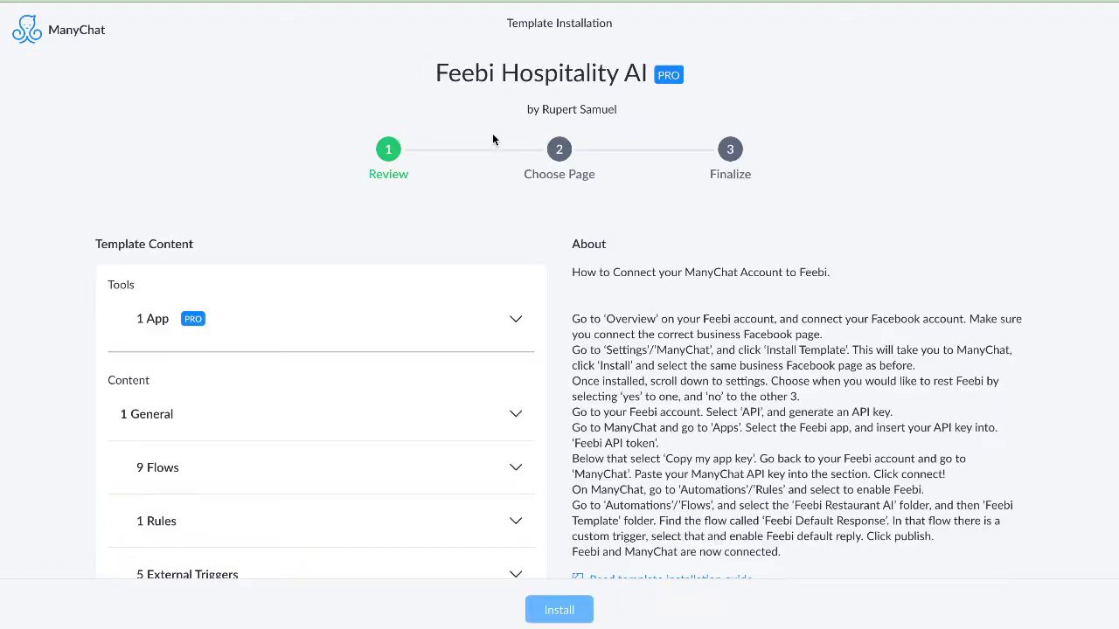
pyautogui.scroll(-1, 638, 359)
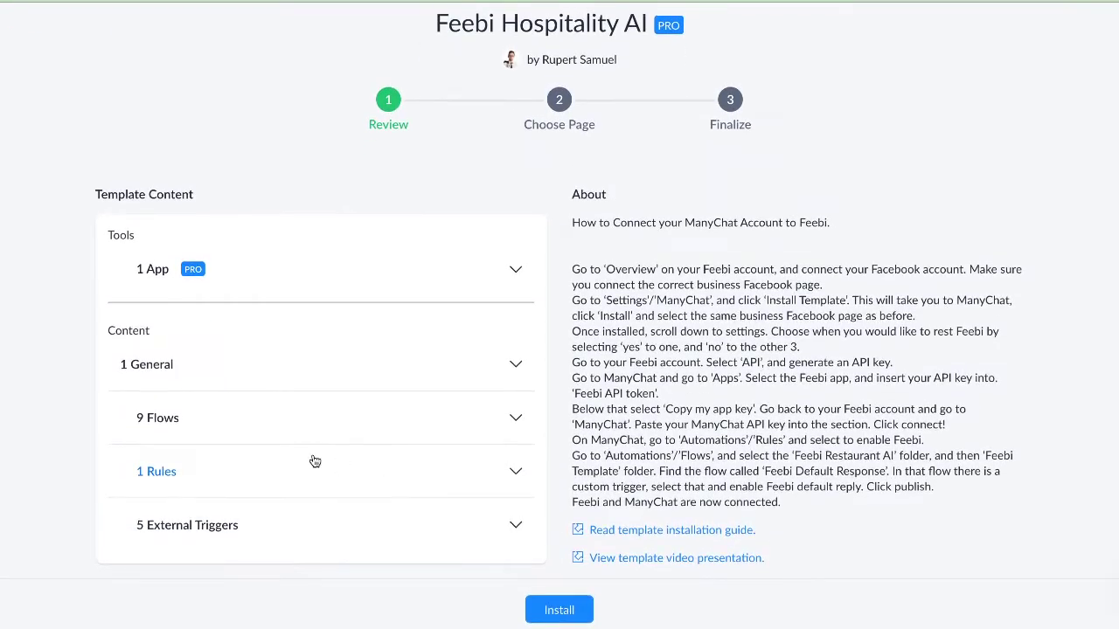
pyautogui.click(557, 610)
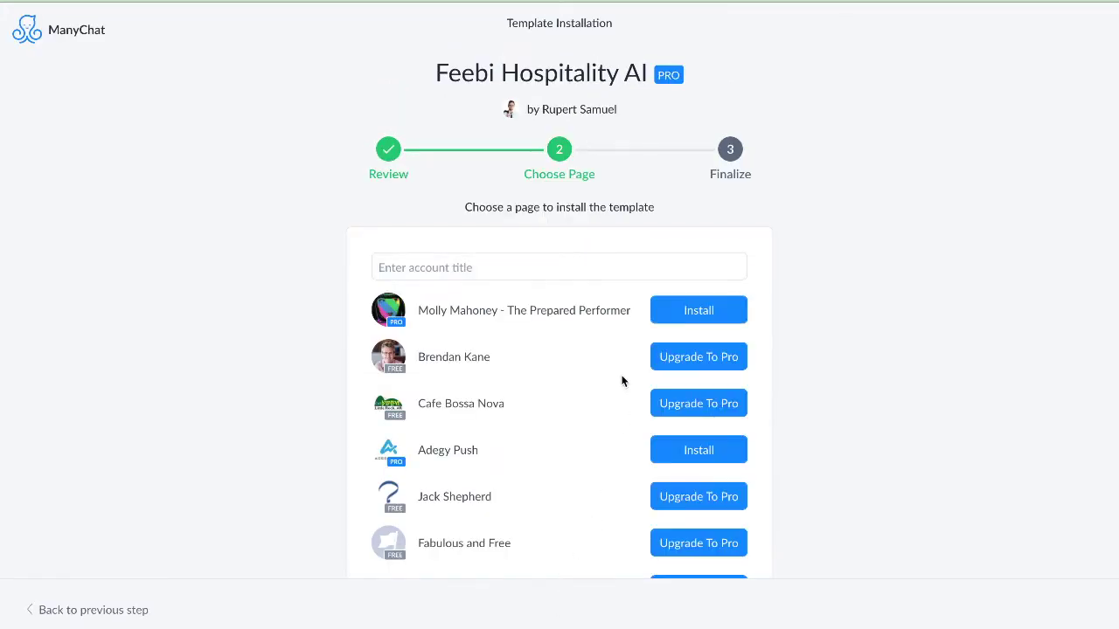
# Search the accounts for "feebi" and choose the Feebi Template Demo page for the template installation.
pyautogui.click(509, 276)
pyautogui.write('fe')
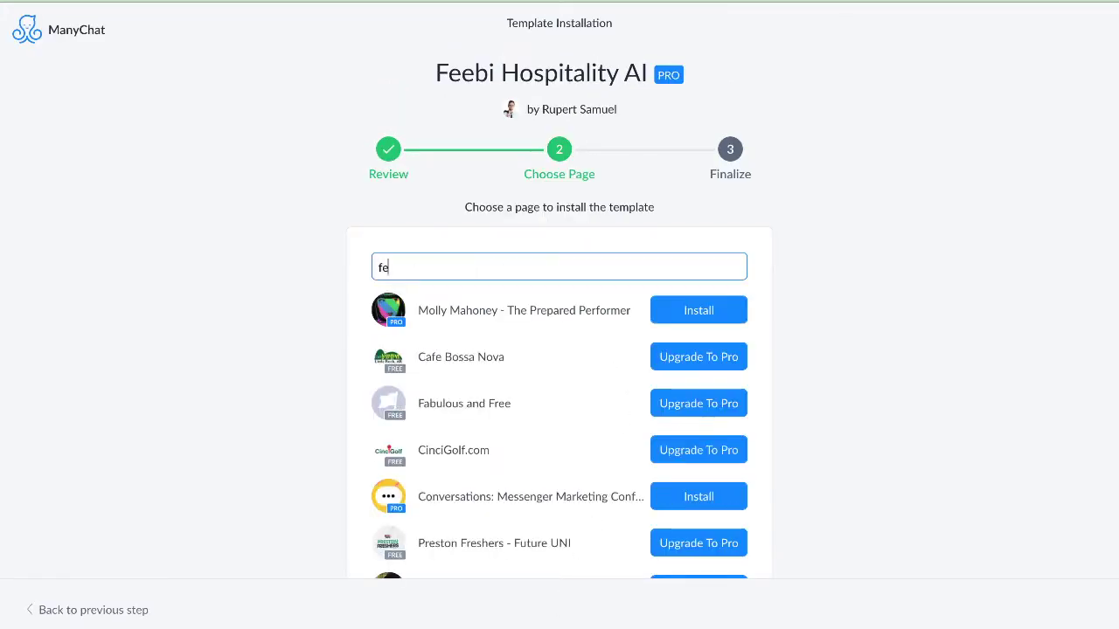
pyautogui.write('ebi')
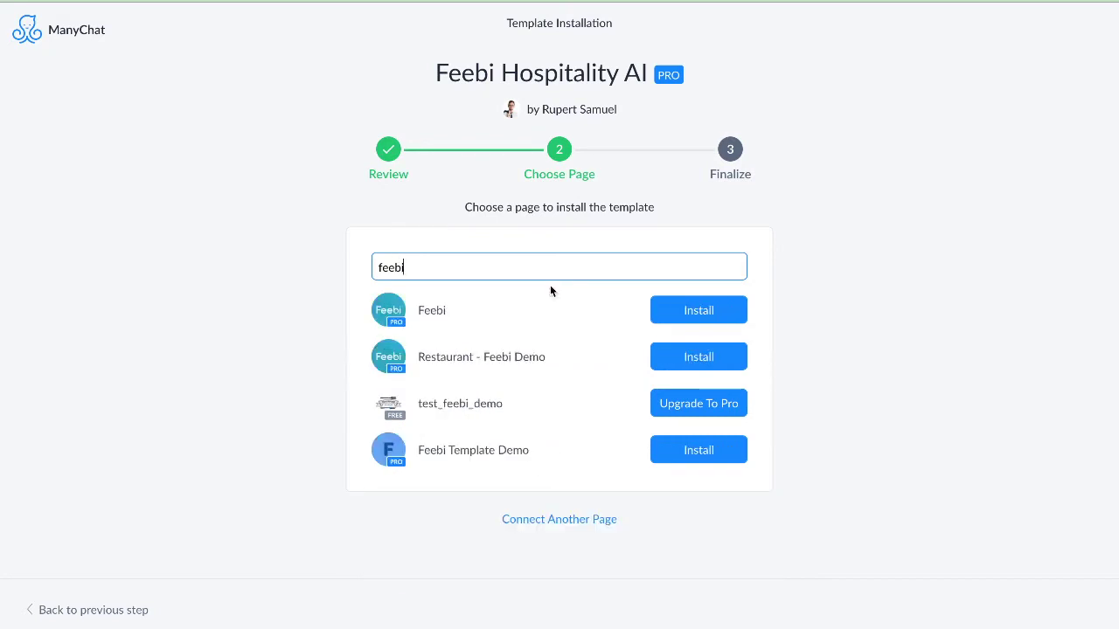
pyautogui.click(720, 455)
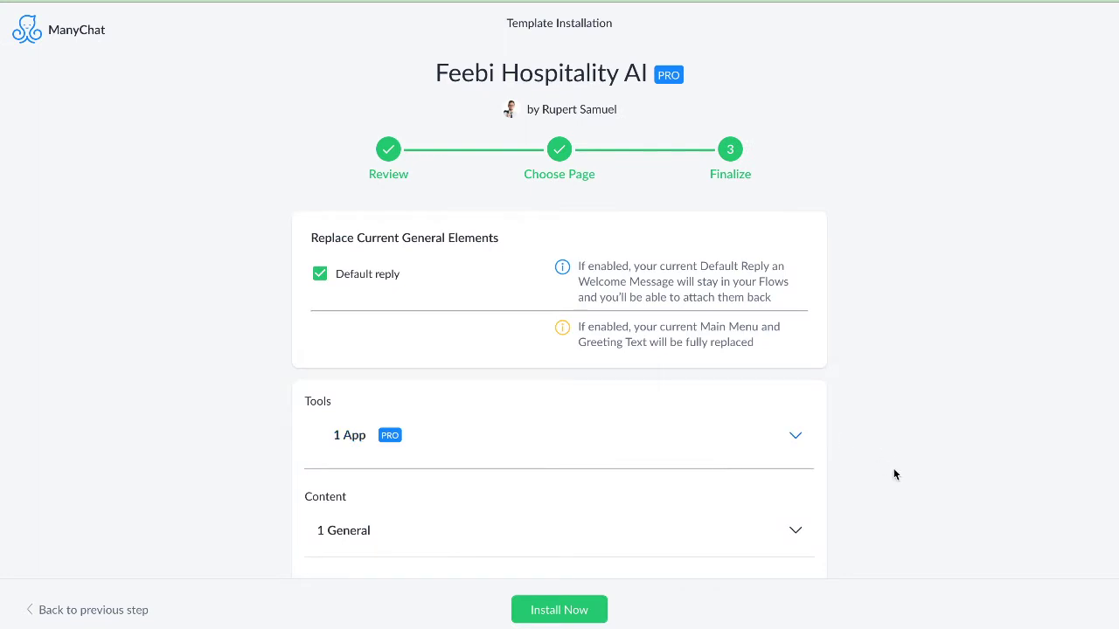
# Keep the Default reply replacement enabled and install the template on the chosen page.
pyautogui.scroll(-2, 941, 474)
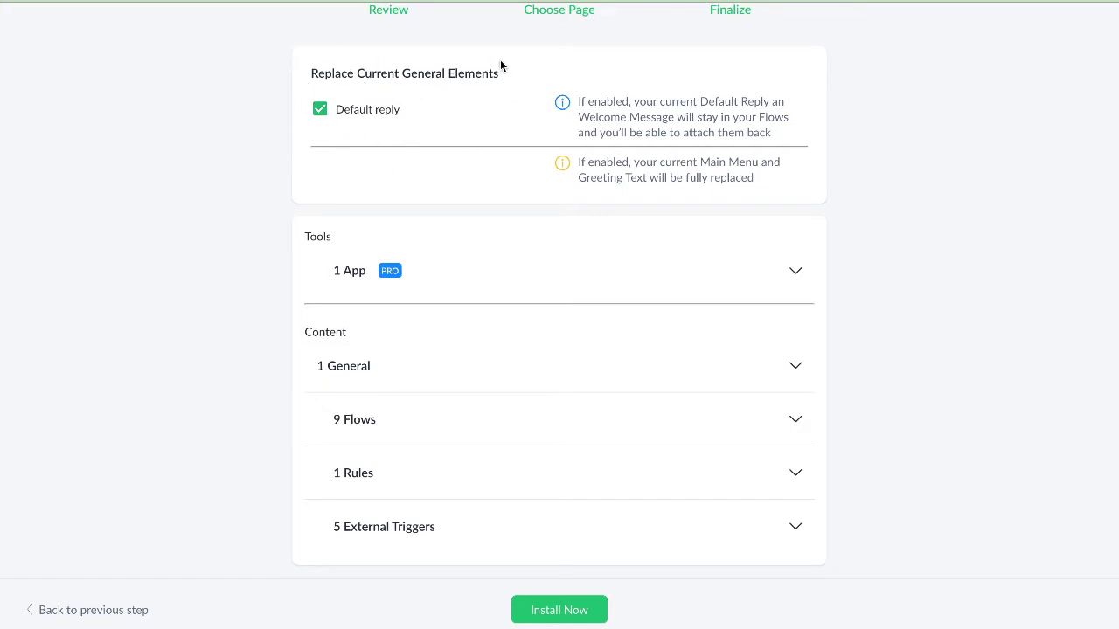
pyautogui.click(320, 112)
pyautogui.click(321, 114)
pyautogui.click(576, 603)
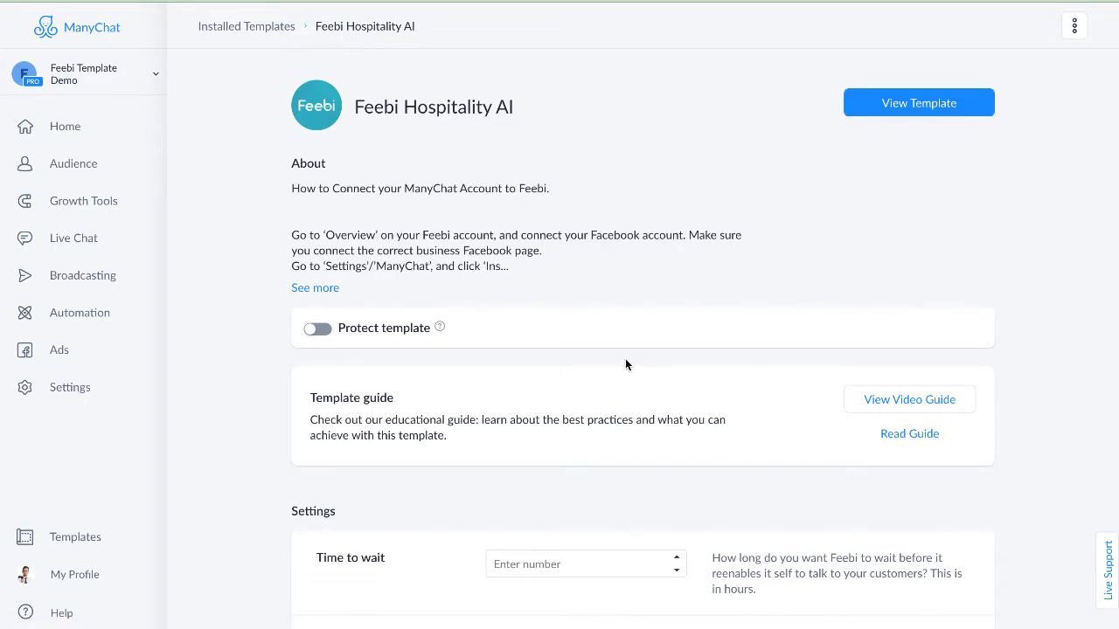
# Open the setup page of the installed Feebi | Restaurant Chatbot app from the ManyChat account's settings.
pyautogui.scroll(-3, 625, 364)
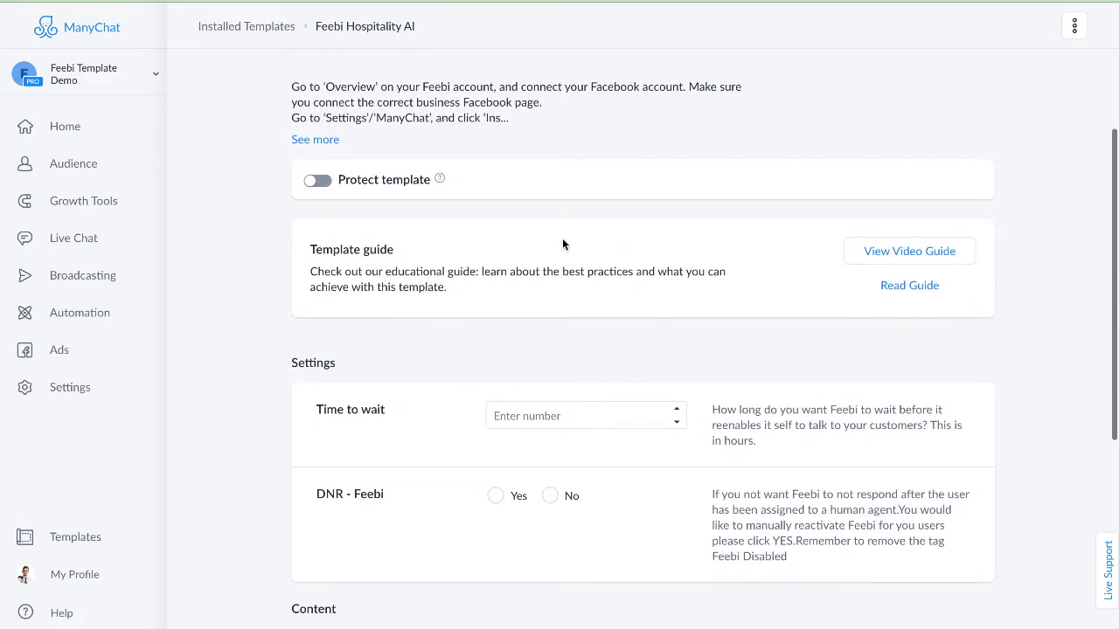
pyautogui.scroll(-2, 562, 245)
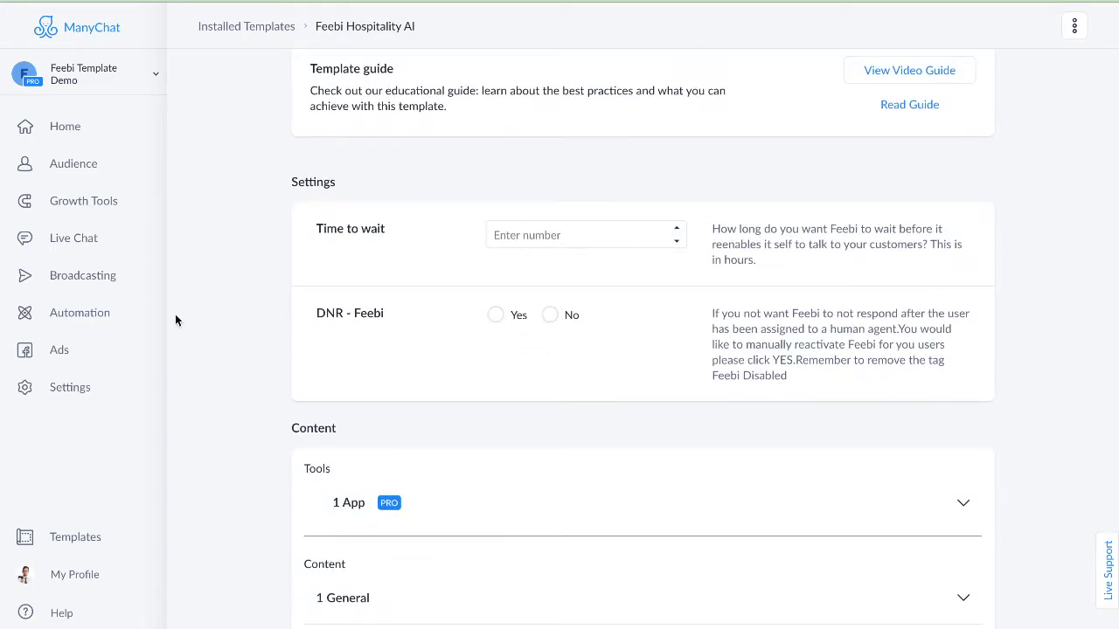
pyautogui.click(63, 389)
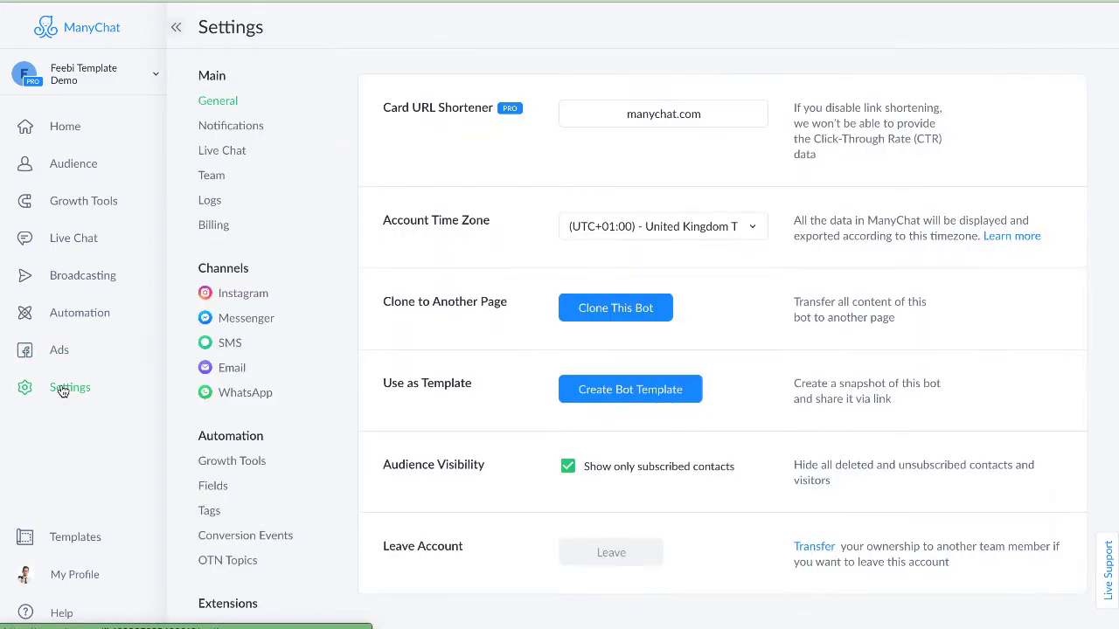
pyautogui.scroll(-2, 260, 429)
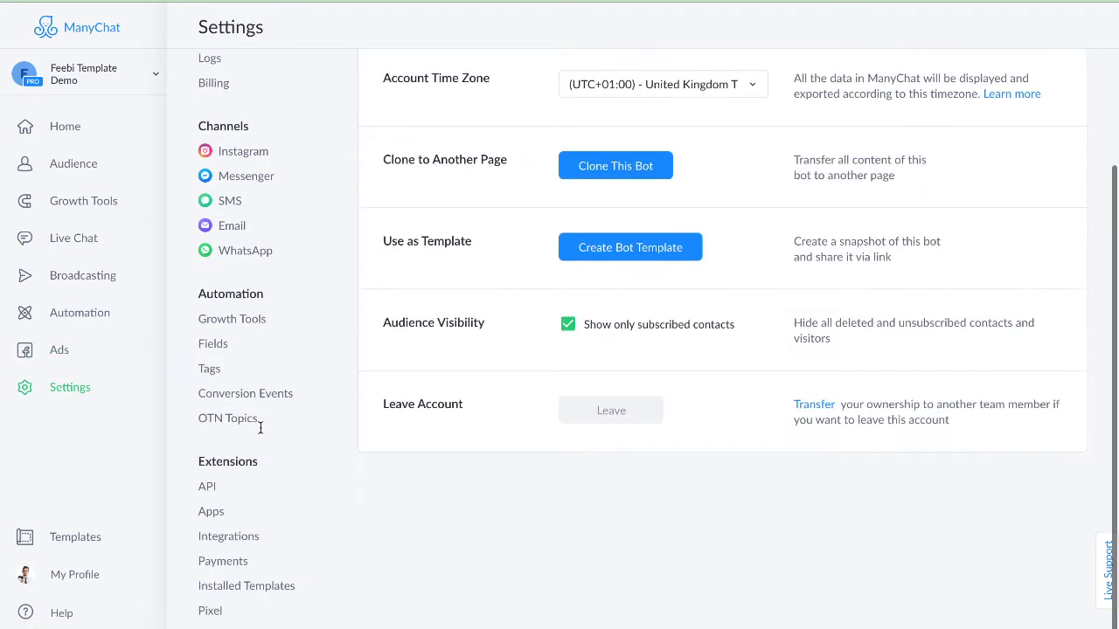
pyautogui.click(210, 514)
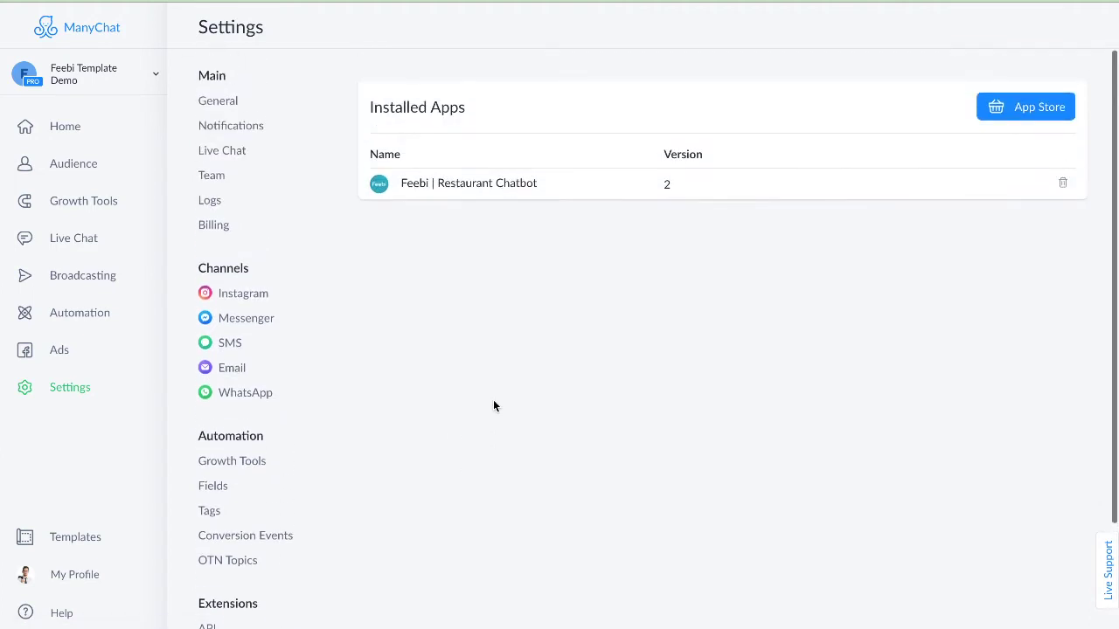
pyautogui.click(489, 191)
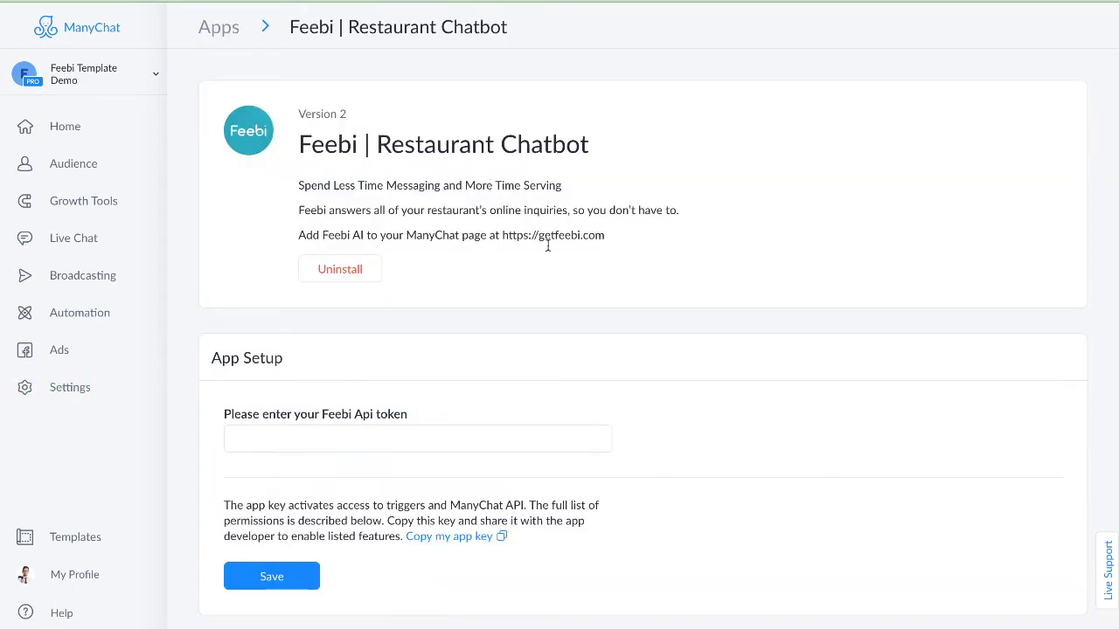
pyautogui.scroll(-1, 707, 323)
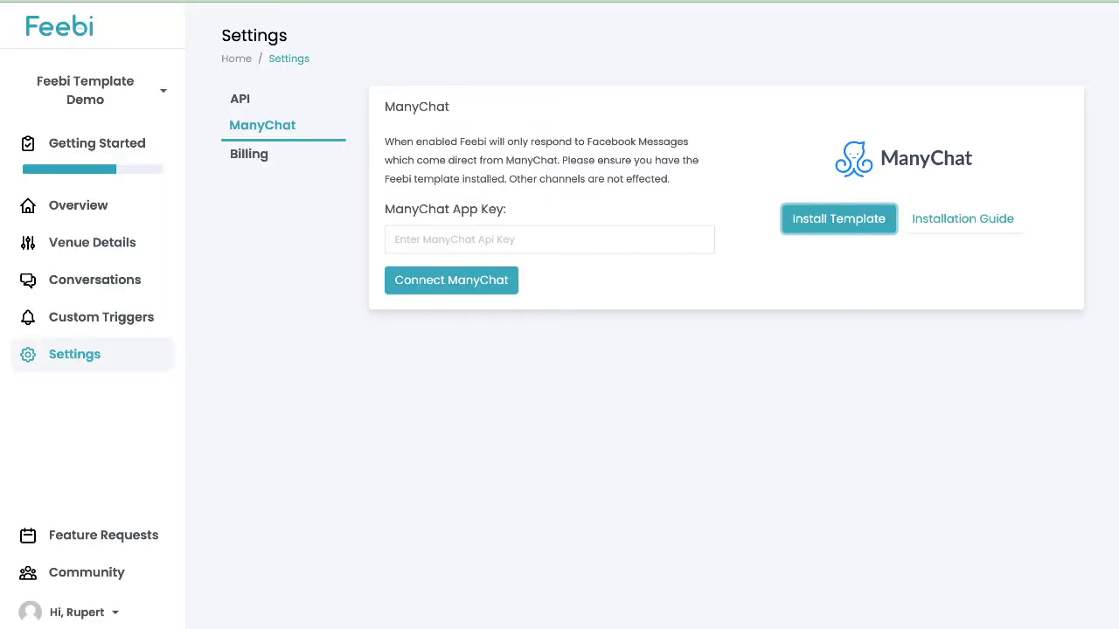
# Switch to Feebi, generate an API key in its settings and copy the key.
pyautogui.click(252, 105)
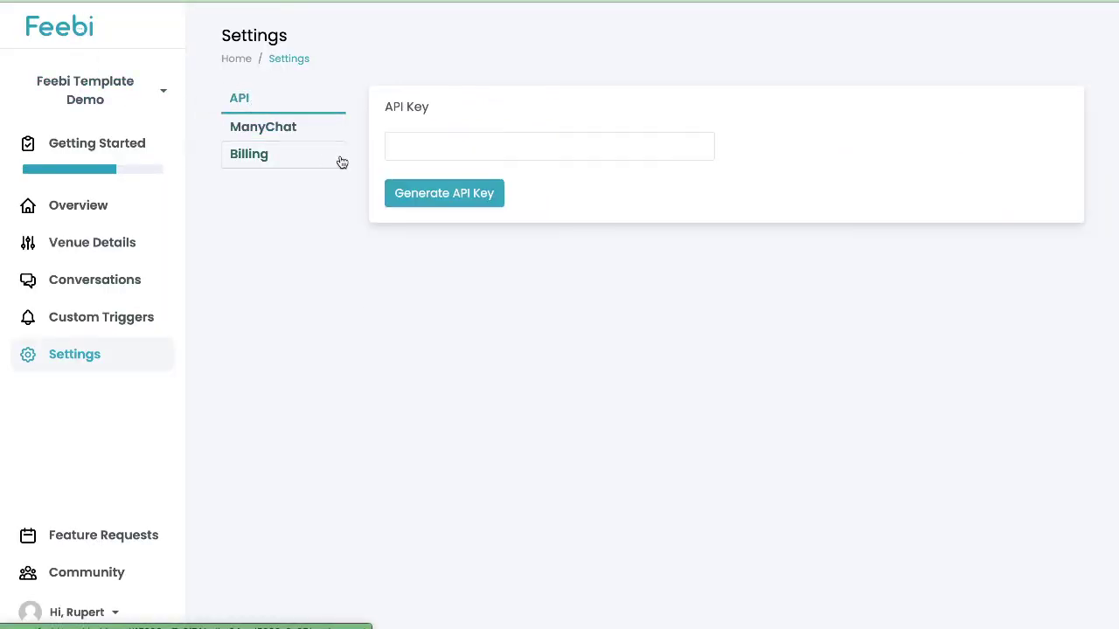
pyautogui.click(442, 194)
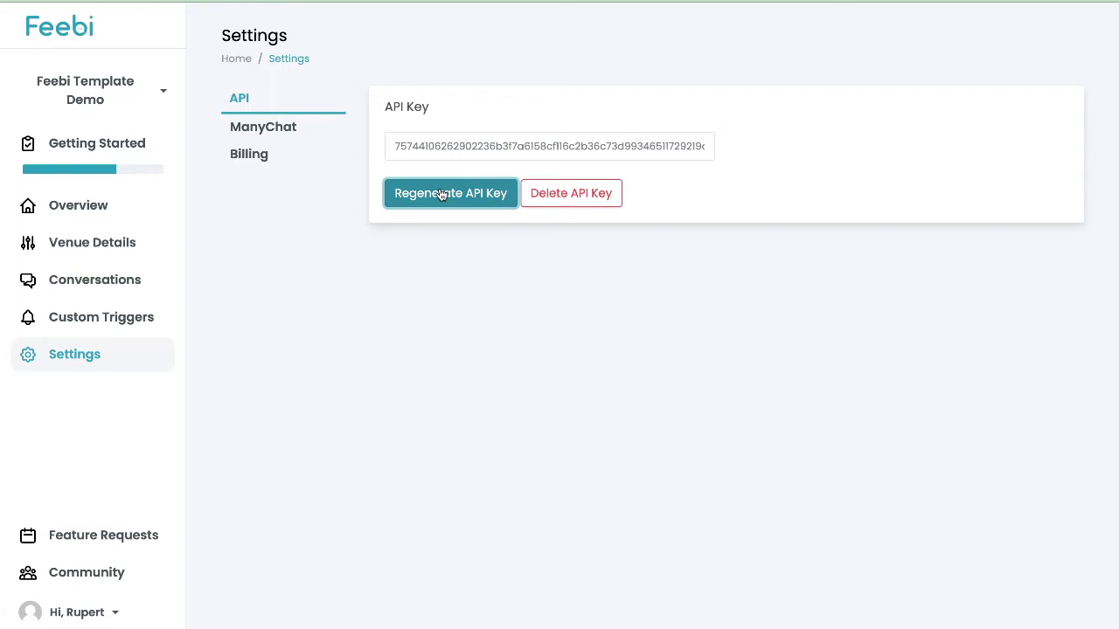
pyautogui.doubleClick(582, 147)
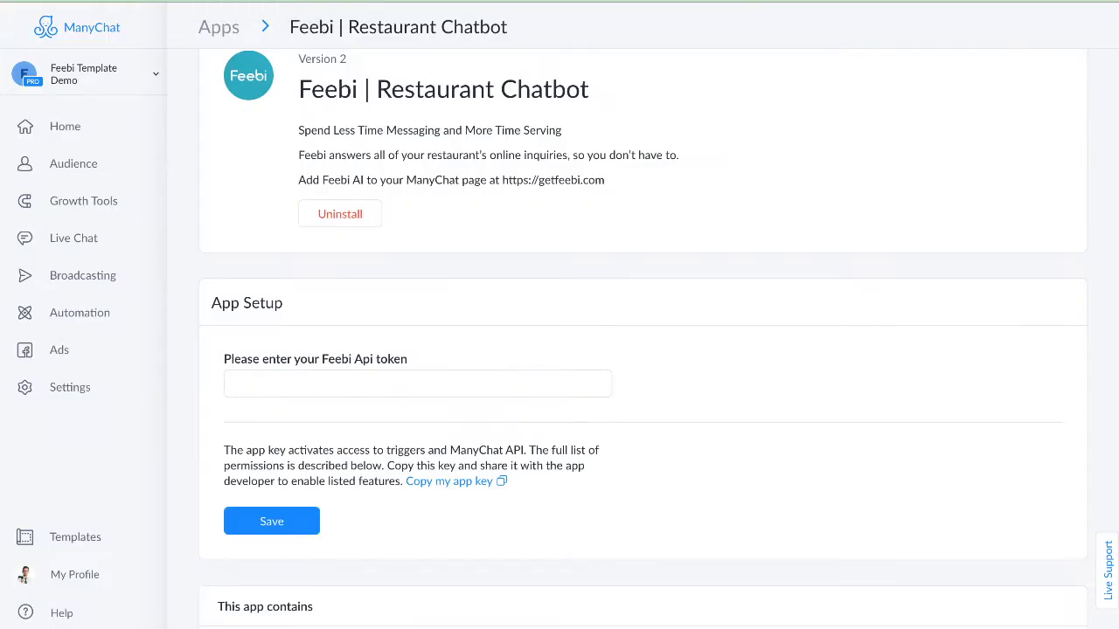
# Back in ManyChat, paste the API key as the Feebi Api token in the app setup and save it.
pyautogui.click(358, 384)
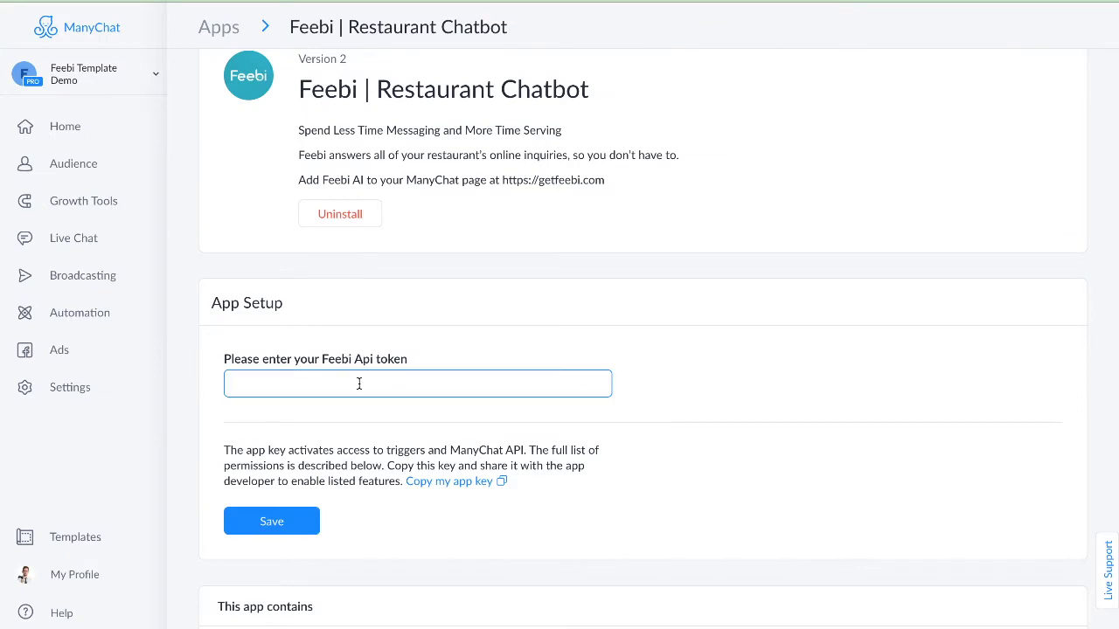
pyautogui.hotkey('ctrl', 'v')
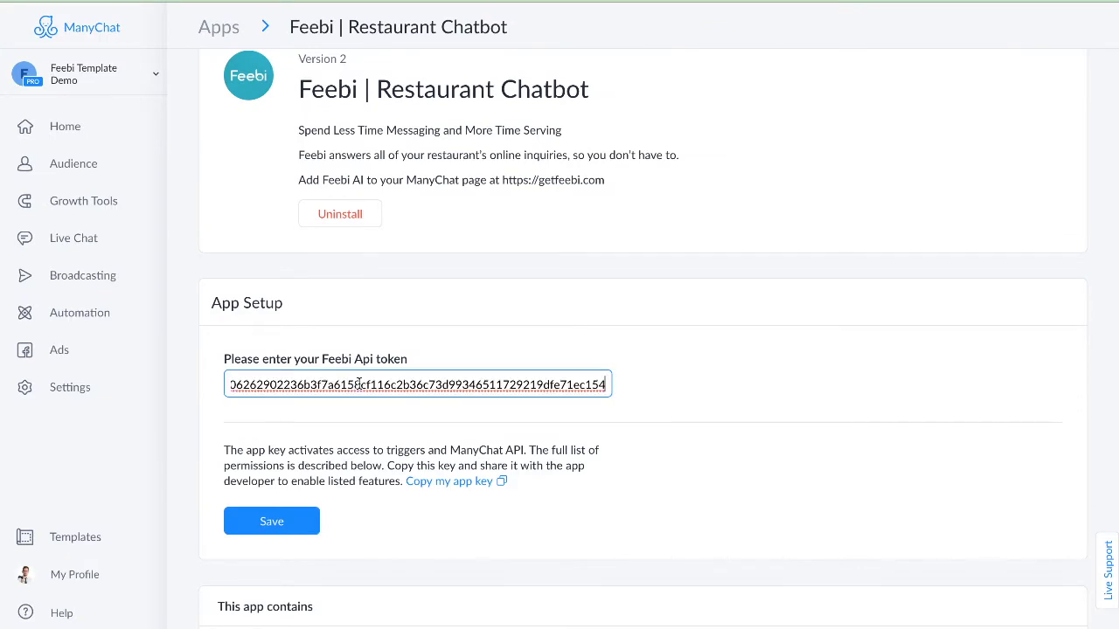
pyautogui.click(299, 530)
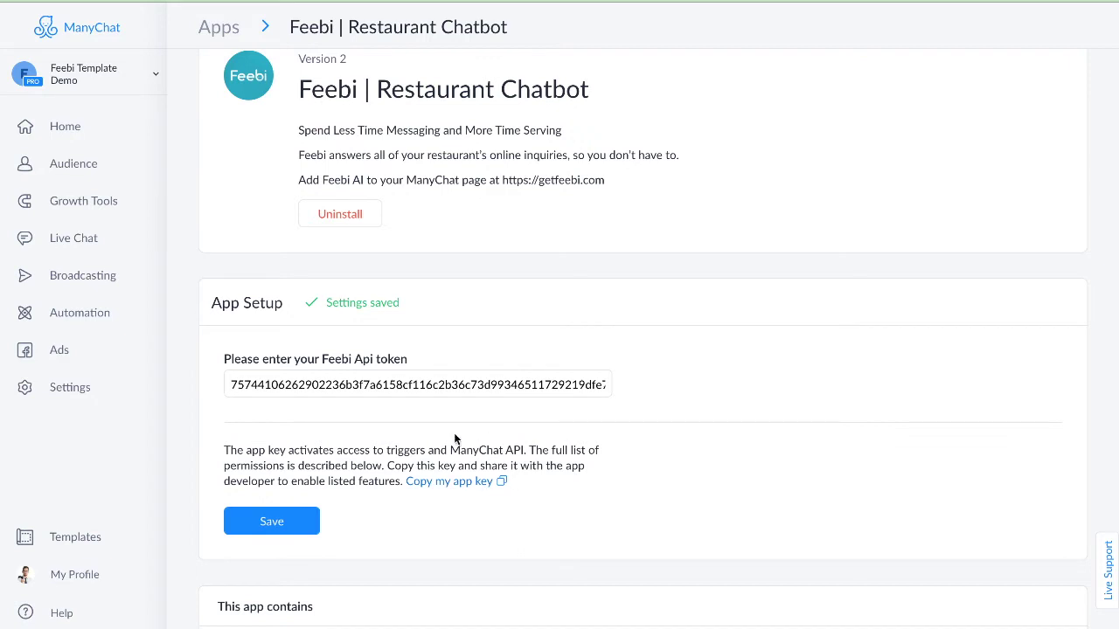
# Copy the ManyChat app key, paste it as the ManyChat App Key in Feebi's ManyChat settings, and connect ManyChat.
pyautogui.tripleClick(467, 487)
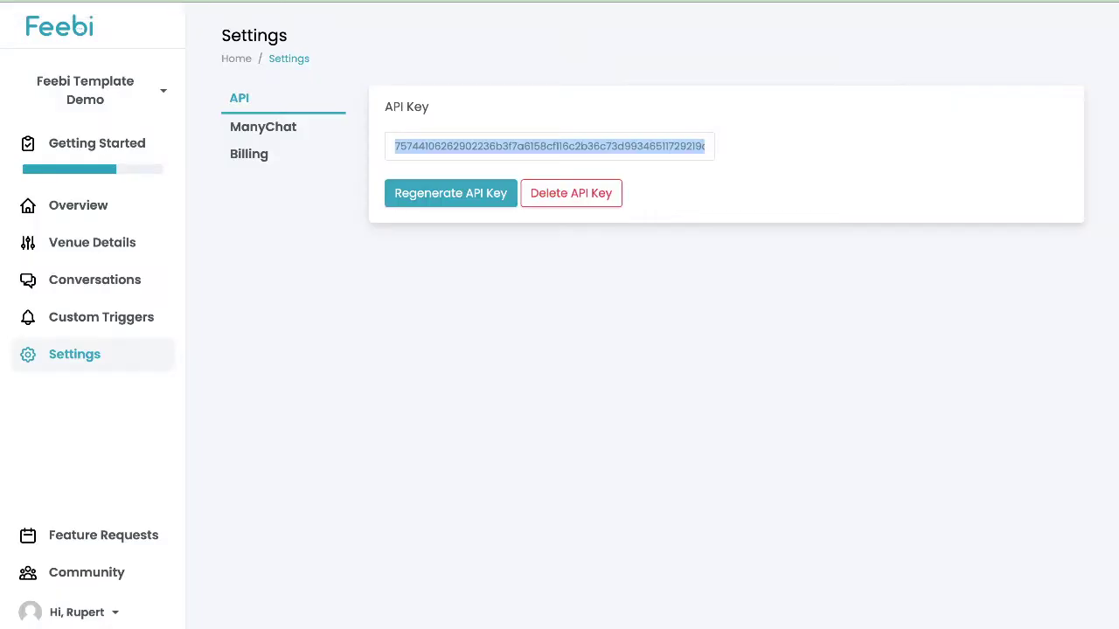
pyautogui.click(258, 127)
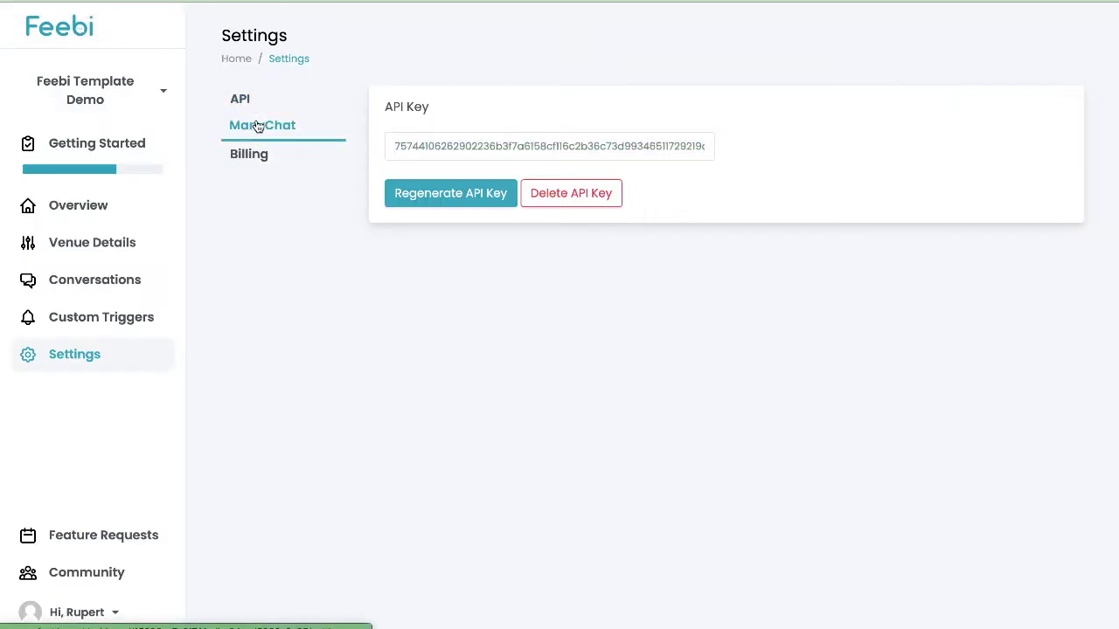
pyautogui.click(421, 239)
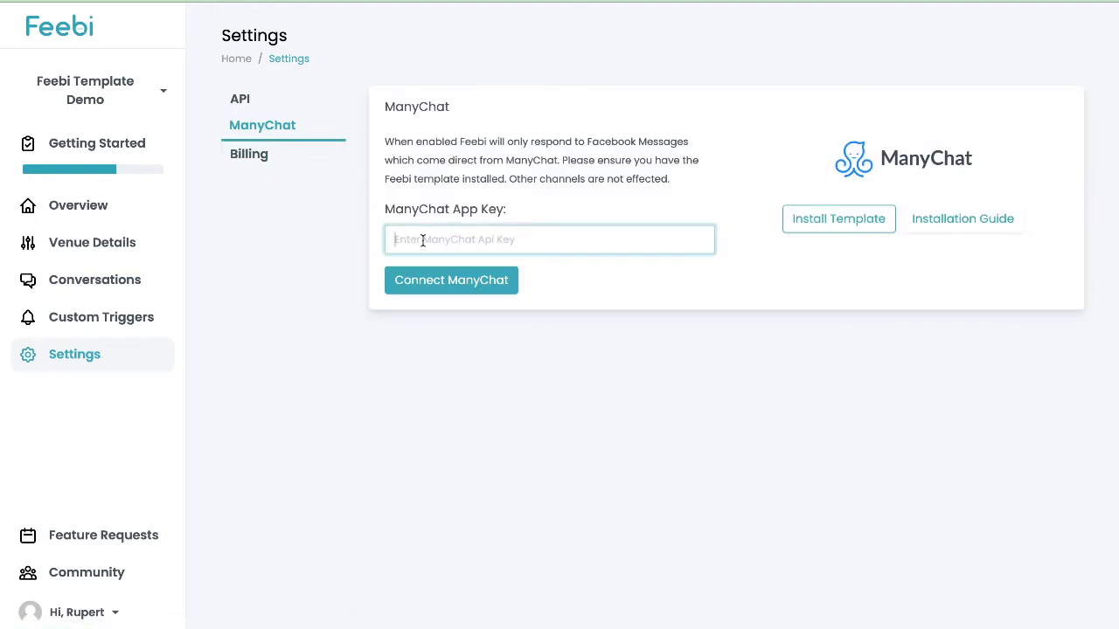
pyautogui.hotkey('ctrl', 'v')
pyautogui.click(428, 285)
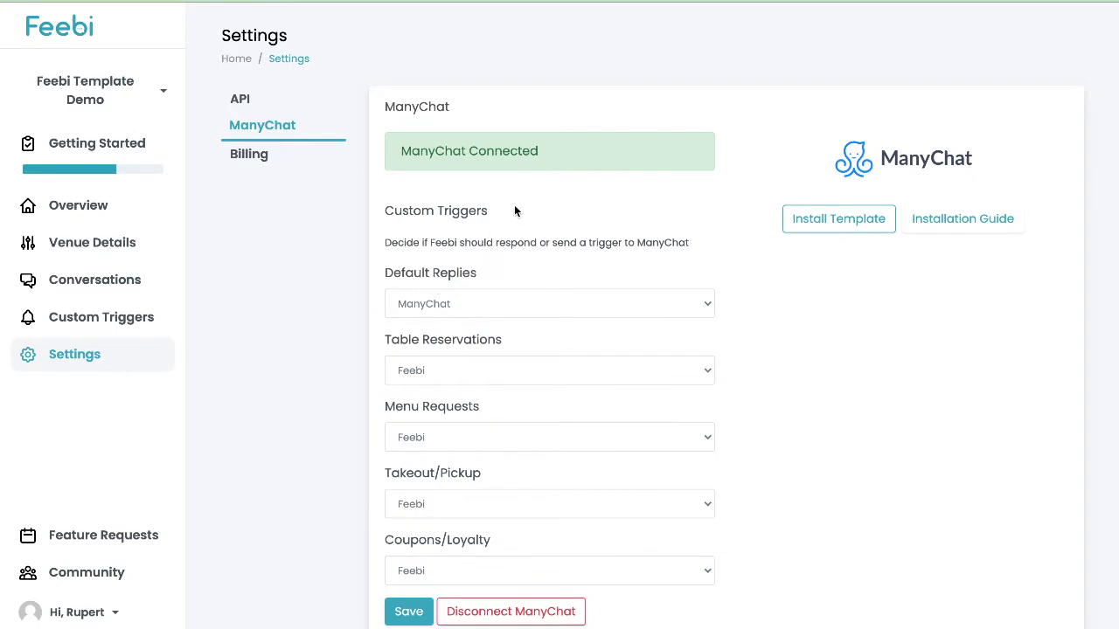
pyautogui.scroll(-1, 460, 204)
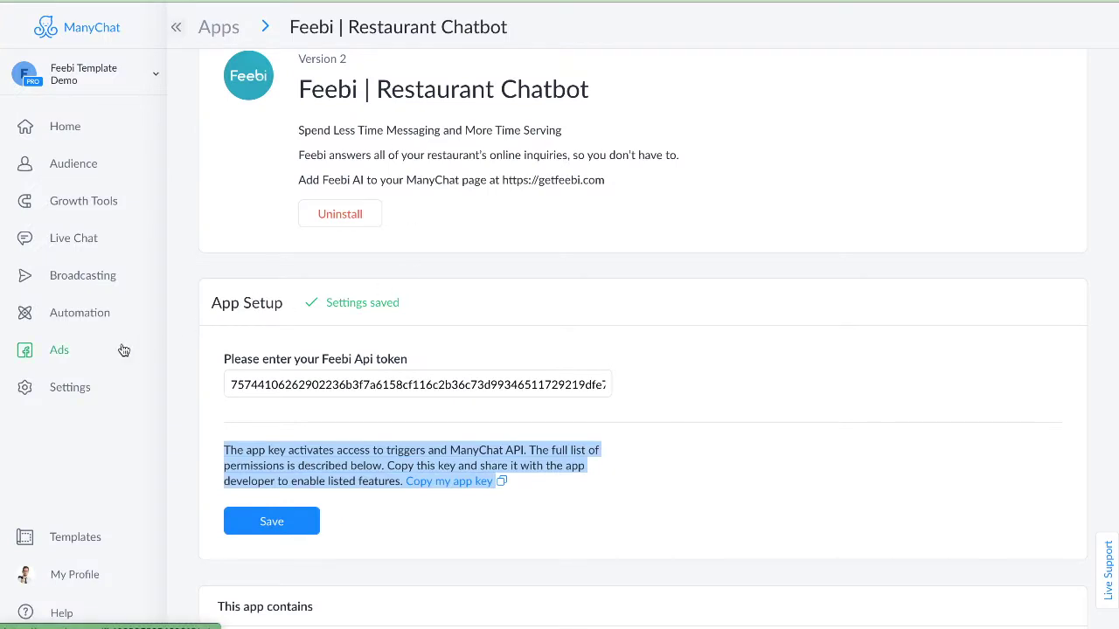
# In ManyChat's flows, examine the Feebi Restaurant AI - Template folder and its Feebi Welcome Message (additional) flow, then return to the folder.
pyautogui.click(74, 320)
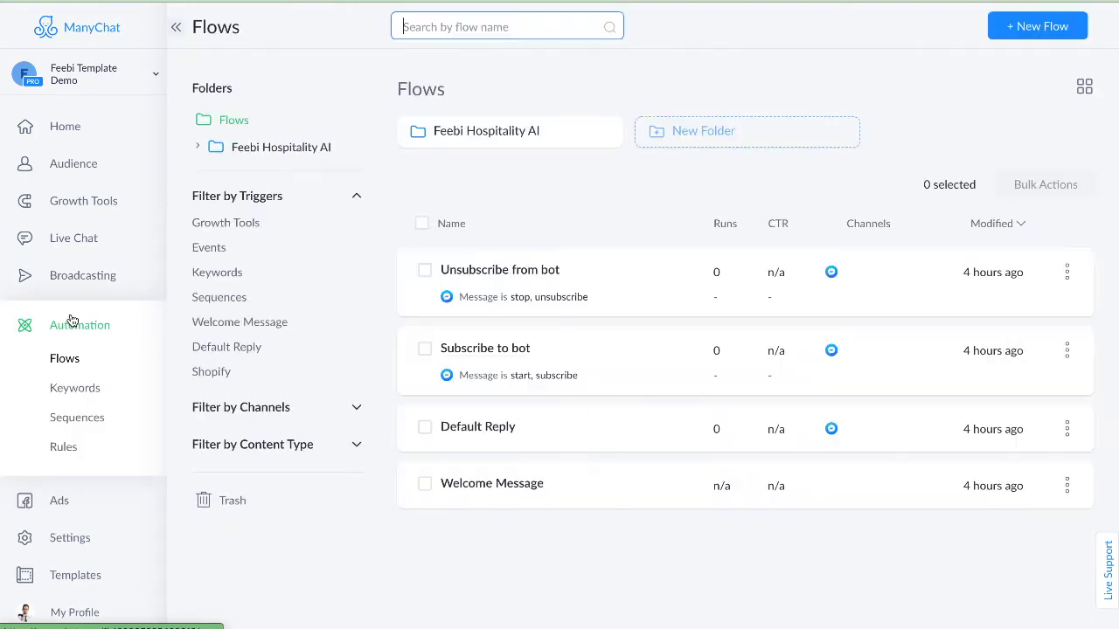
pyautogui.click(489, 136)
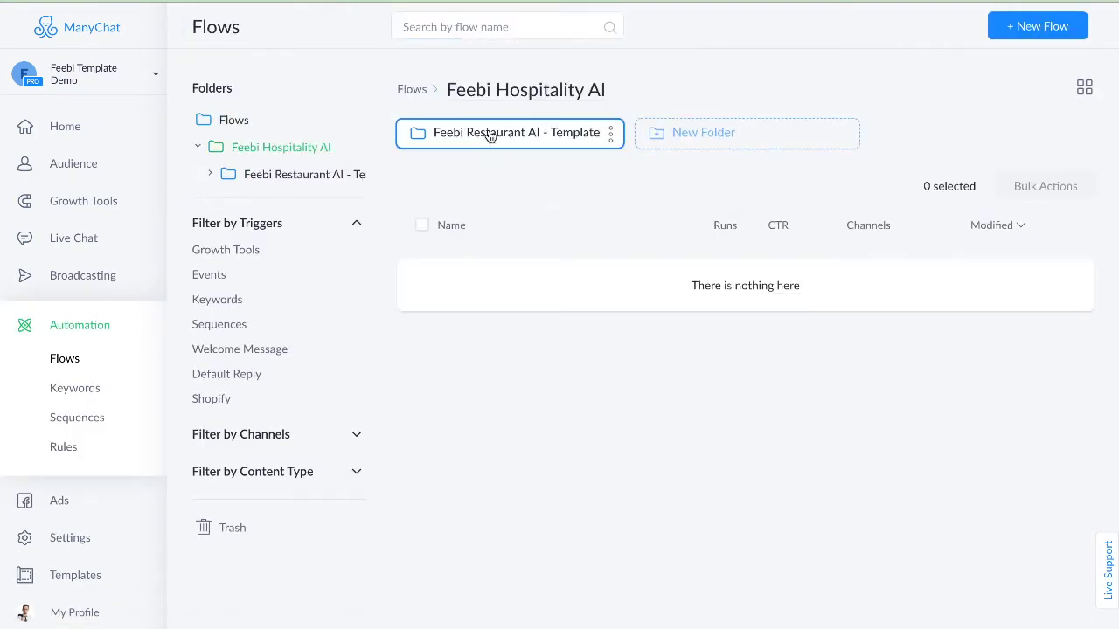
pyautogui.click(490, 135)
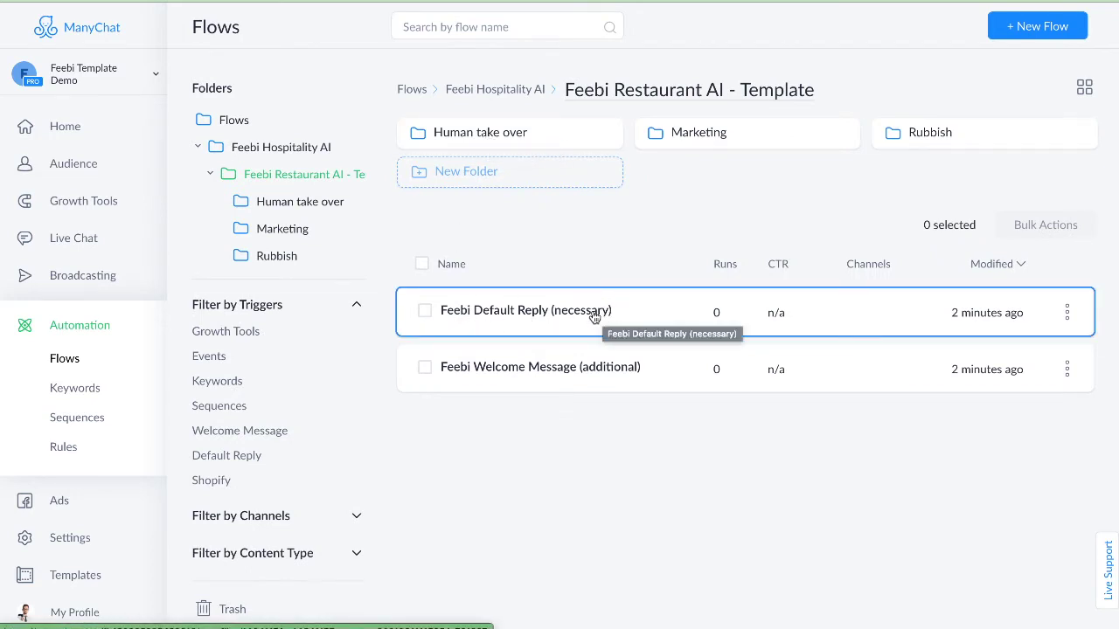
pyautogui.click(518, 369)
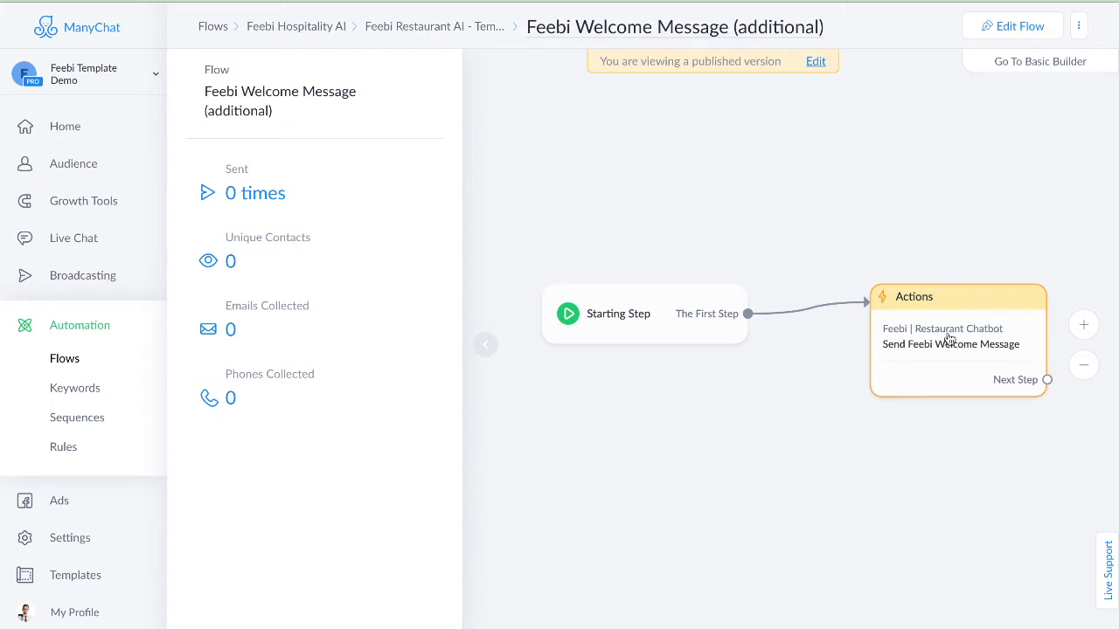
pyautogui.click(416, 27)
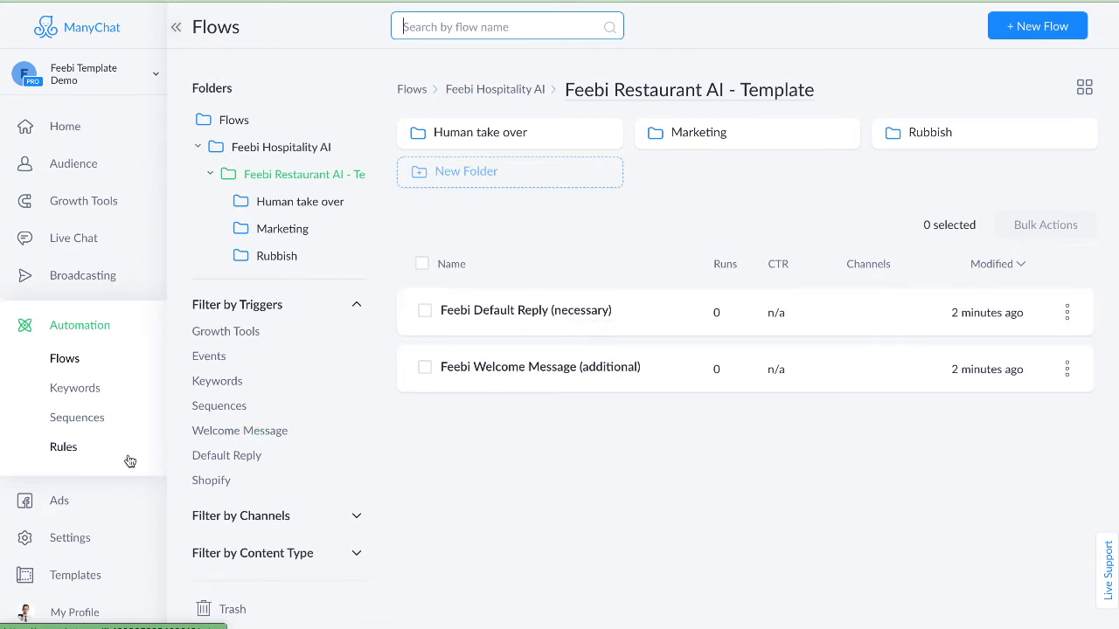
# In the Messenger channel settings, set the Default Reply to the Feebi Default Reply (necessary) flow, enabled and firing every time.
pyautogui.click(82, 540)
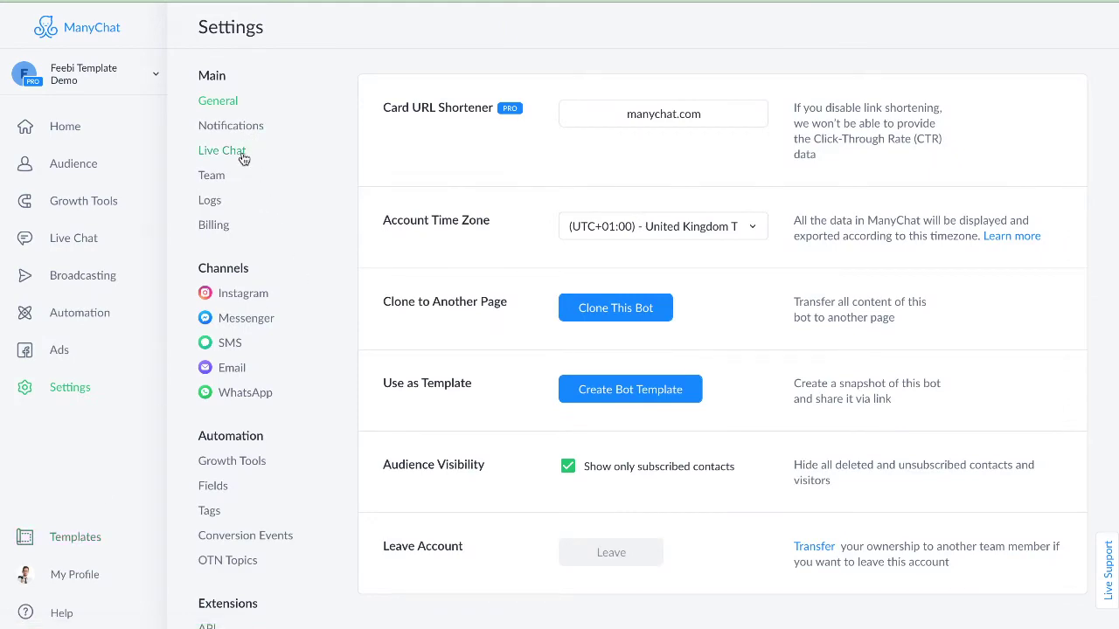
pyautogui.click(234, 320)
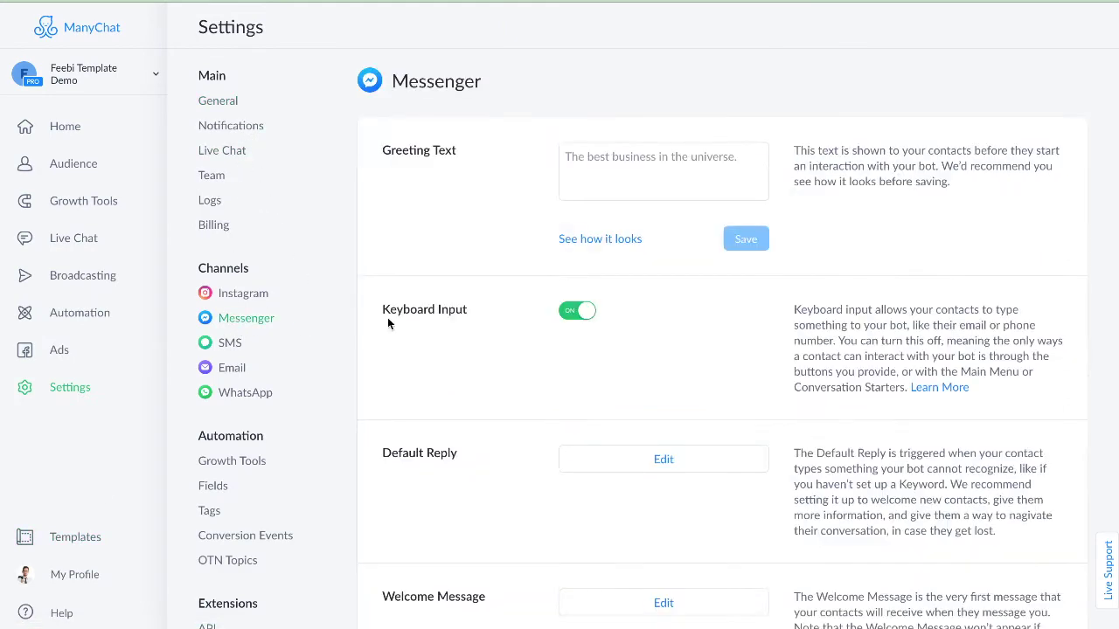
pyautogui.scroll(-1, 503, 448)
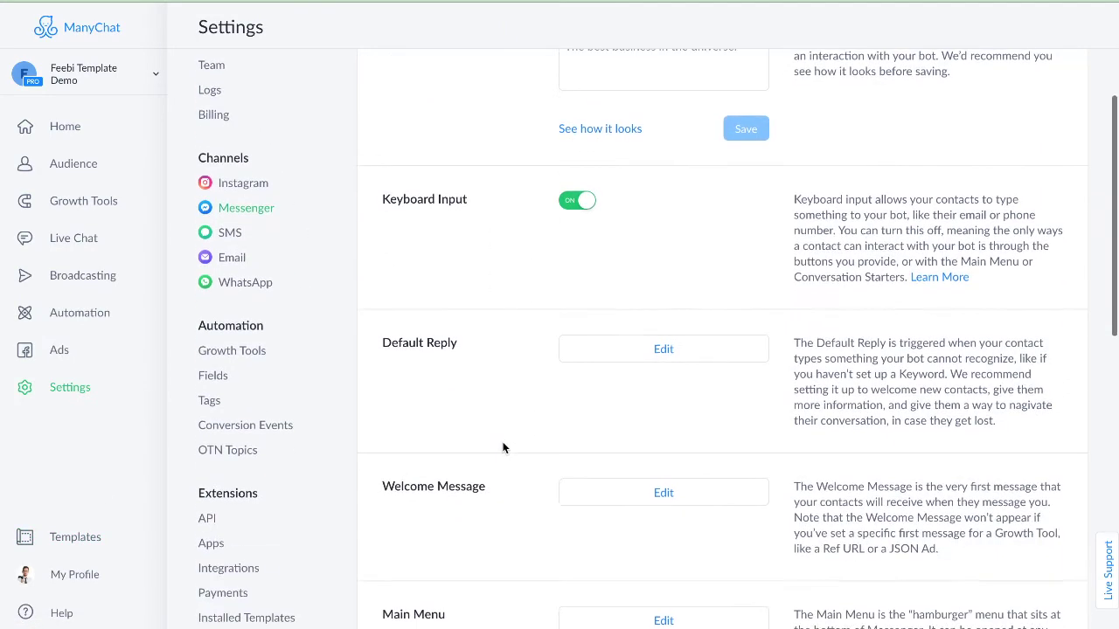
pyautogui.click(668, 353)
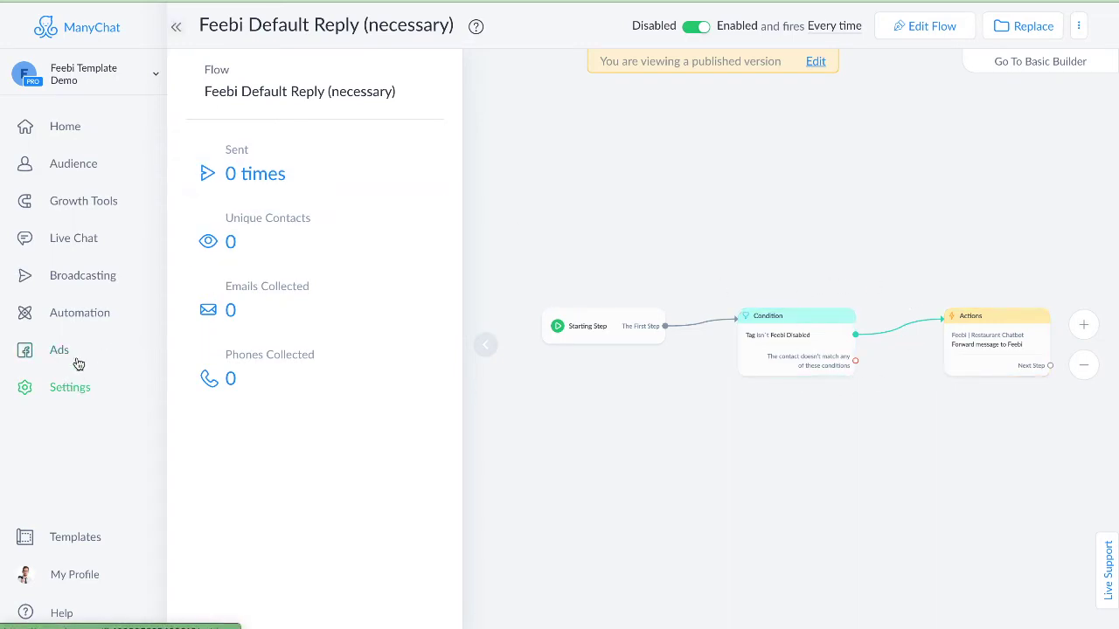
pyautogui.click(177, 27)
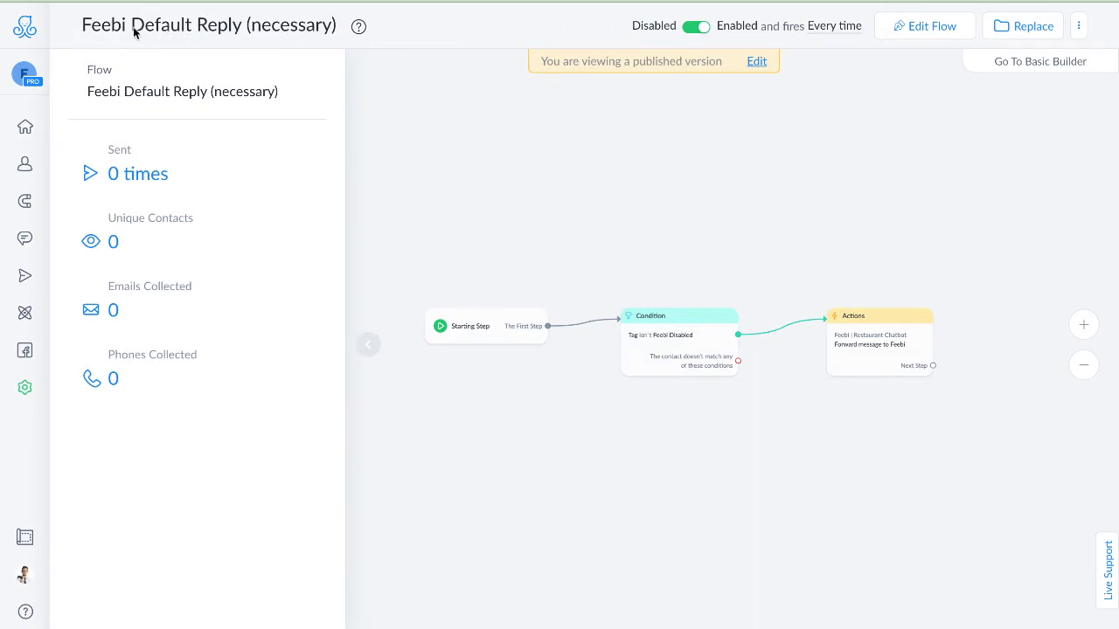
# In the Messenger channel settings, look at the Default Reply and Welcome Message options, open the Welcome Message flow, and return to the settings.
pyautogui.click(25, 390)
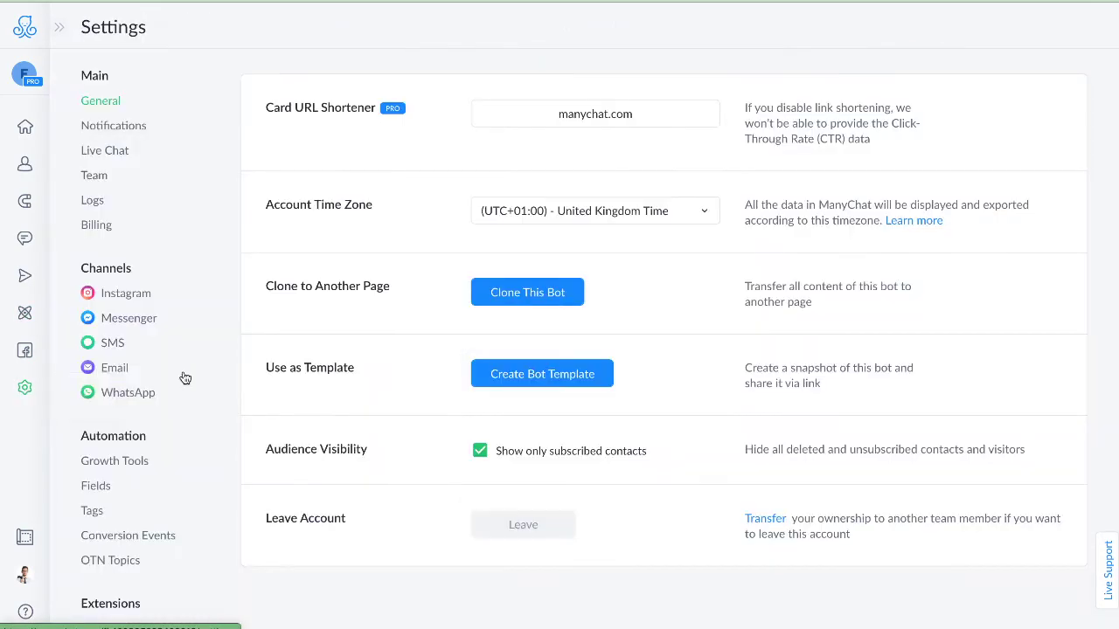
pyautogui.click(132, 320)
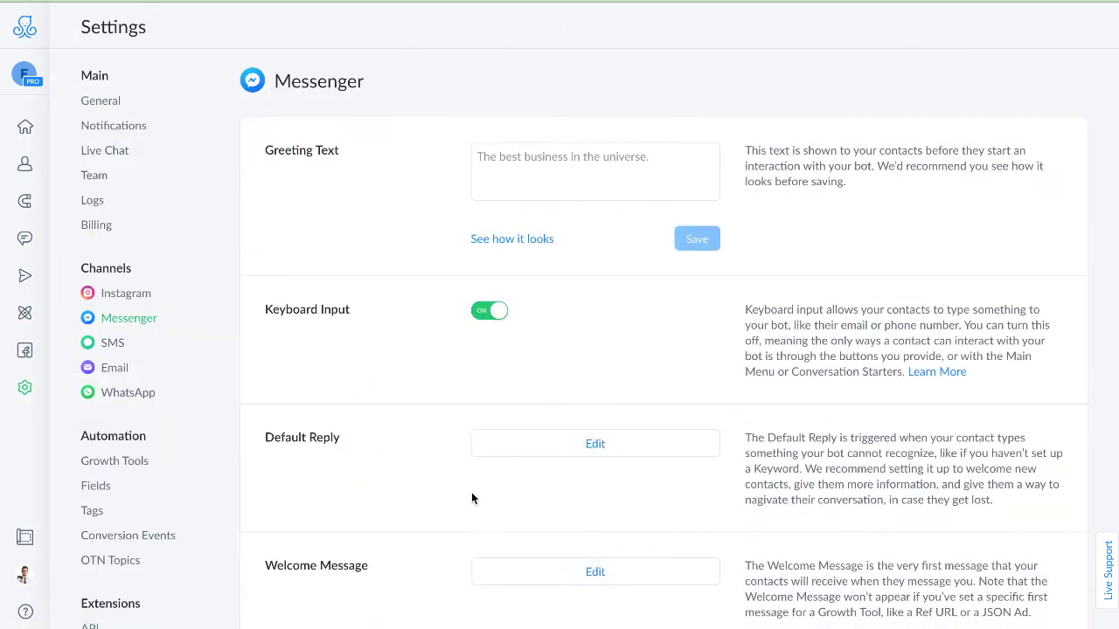
pyautogui.scroll(-1, 471, 498)
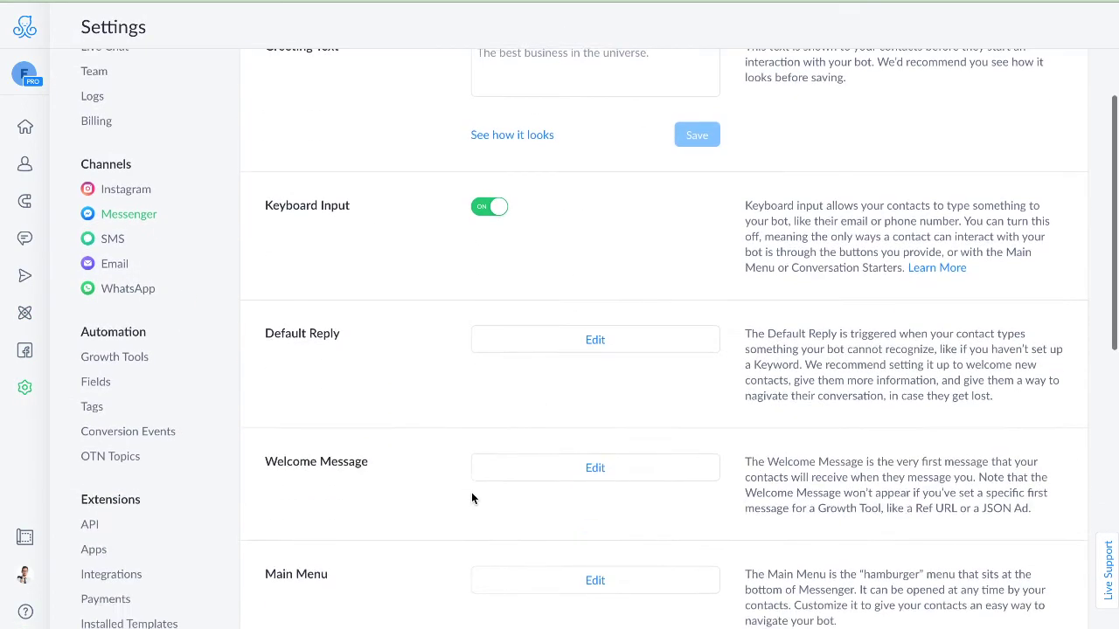
pyautogui.click(597, 340)
pyautogui.scroll(-1, 450, 405)
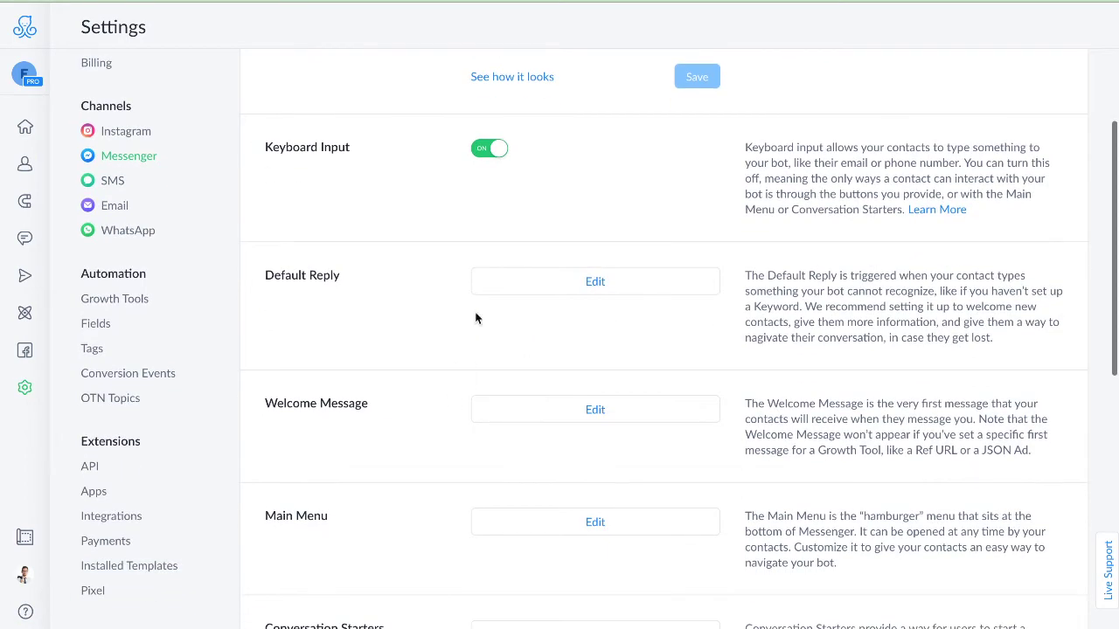
pyautogui.scroll(-1, 484, 393)
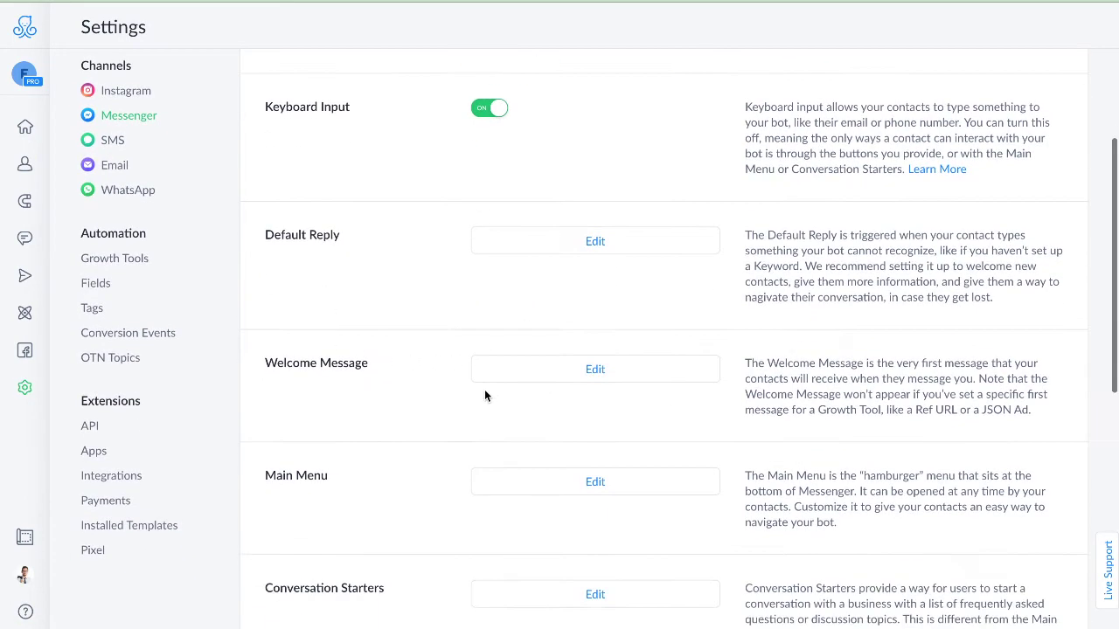
pyautogui.click(630, 371)
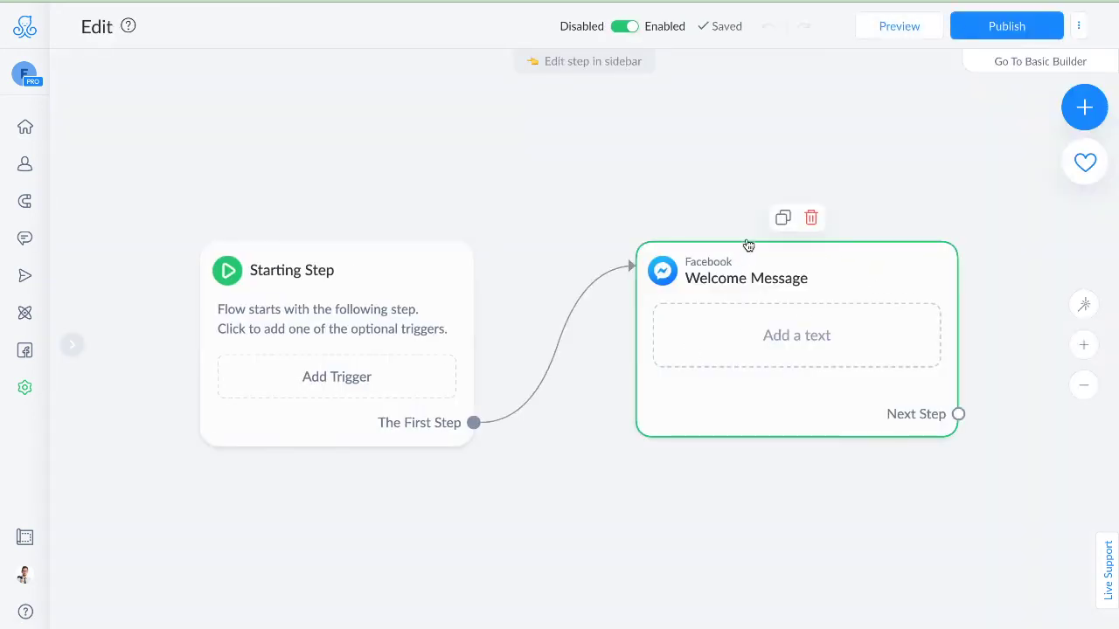
pyautogui.click(24, 391)
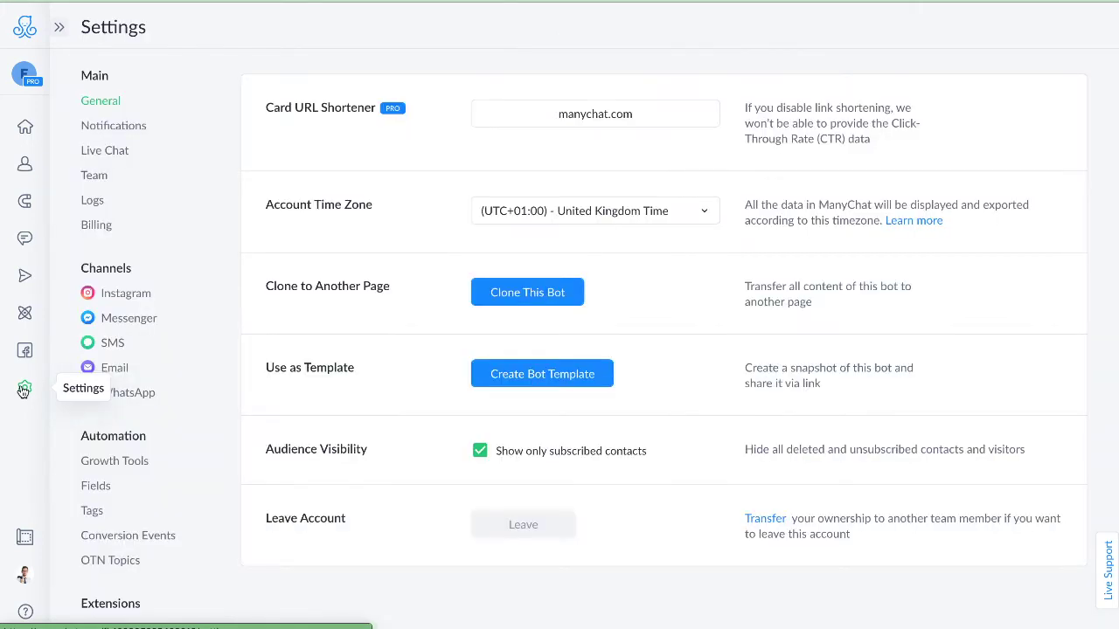
pyautogui.scroll(-2, 121, 472)
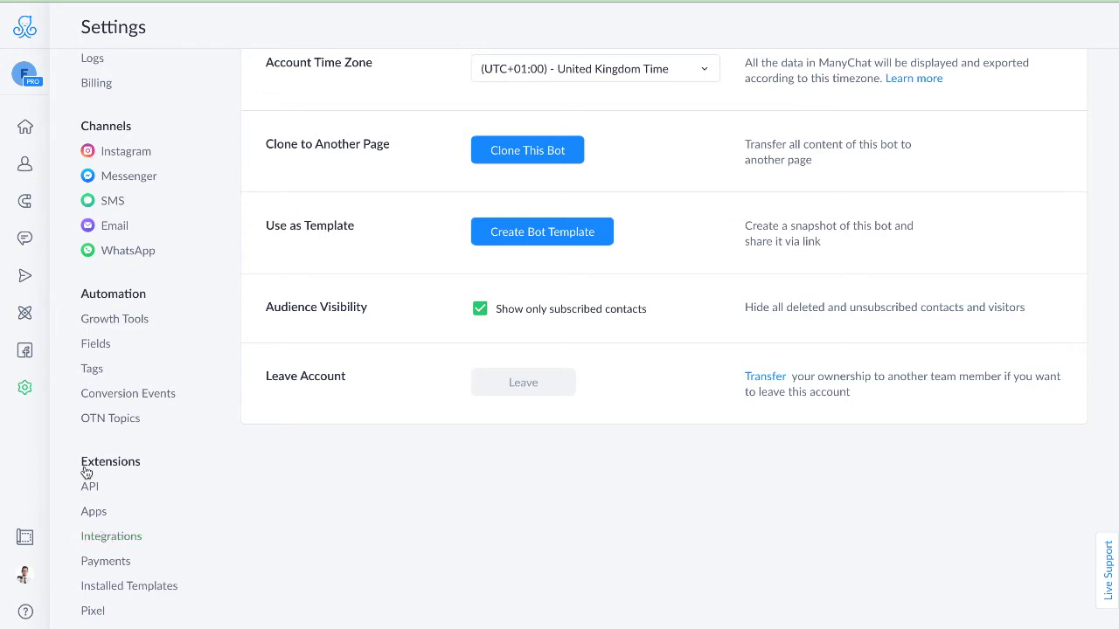
# In the Feebi template's Human take over folder, enable the Feebi Default Reply trigger of the Pass over to human flow and publish it.
pyautogui.click(25, 315)
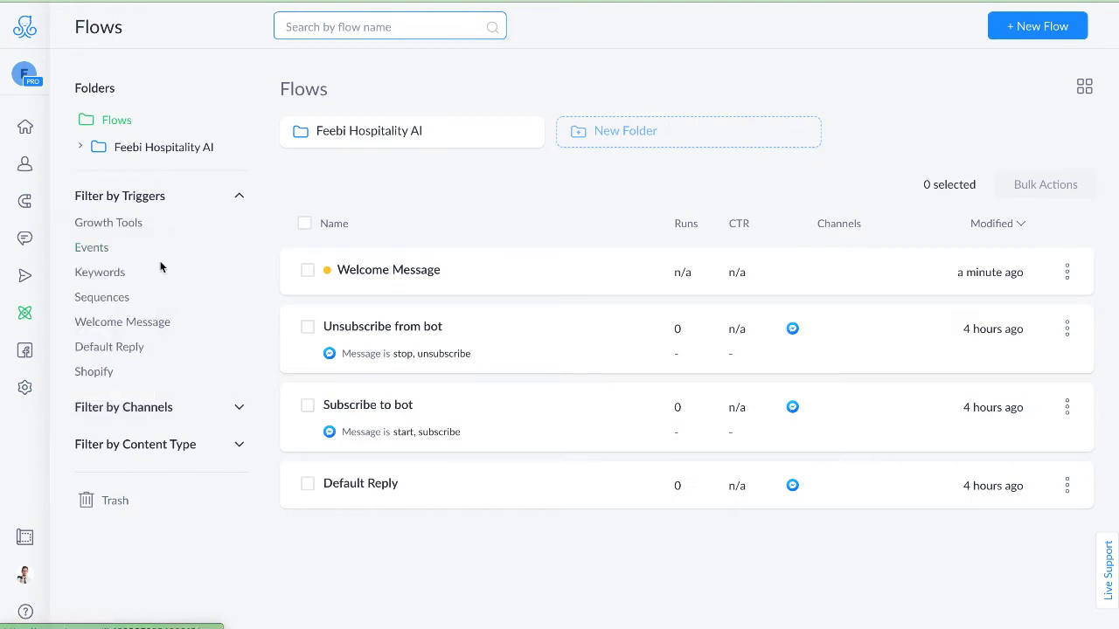
pyautogui.click(442, 141)
pyautogui.click(443, 140)
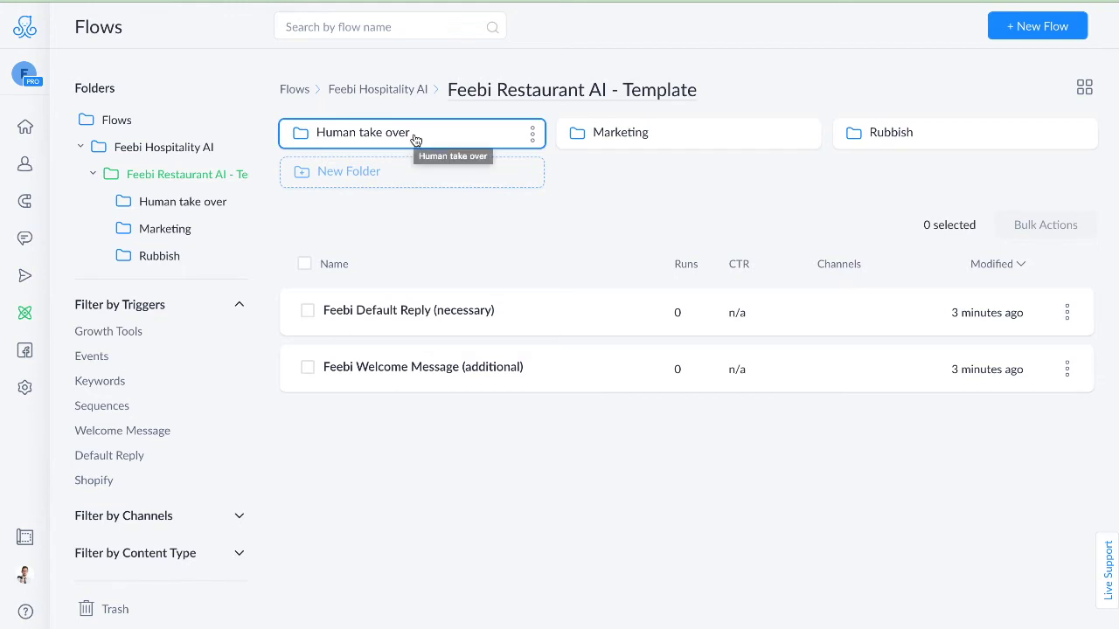
pyautogui.click(416, 140)
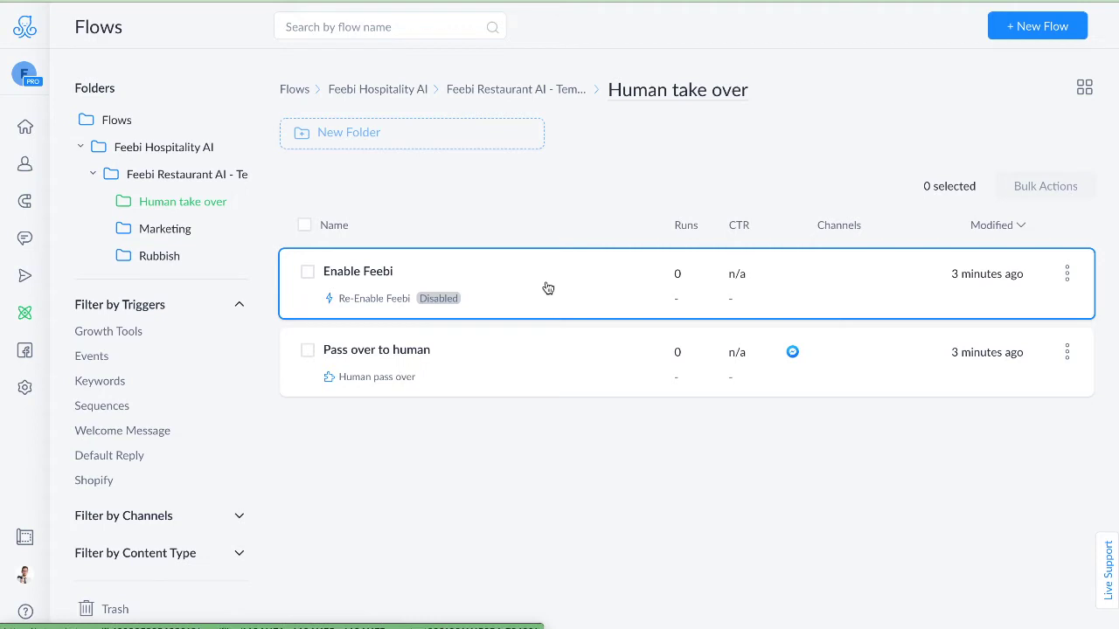
pyautogui.click(392, 368)
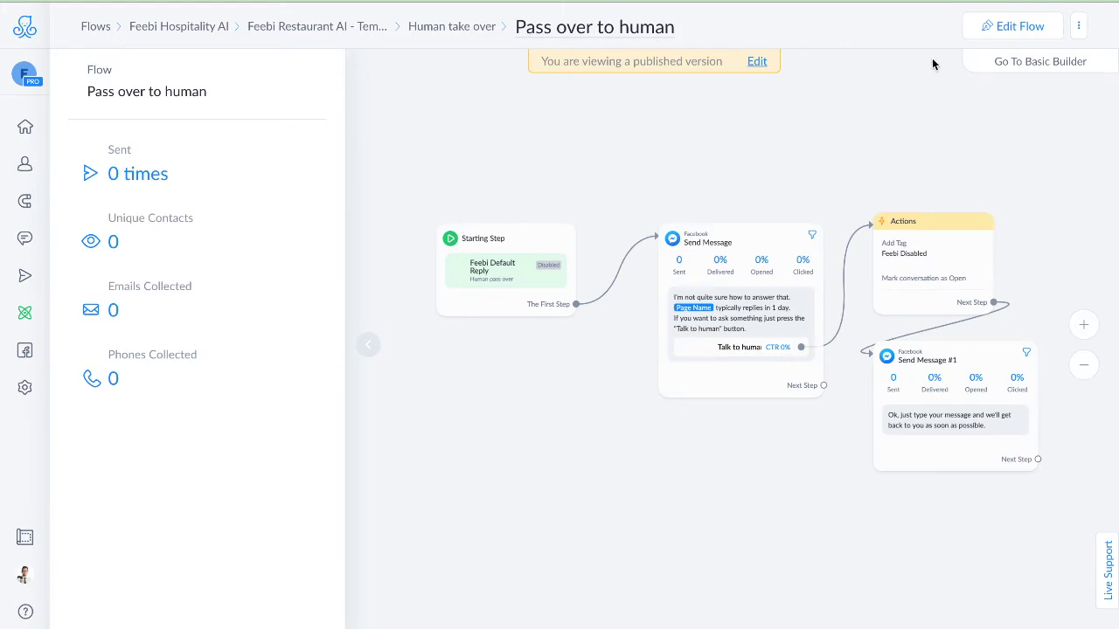
pyautogui.click(999, 28)
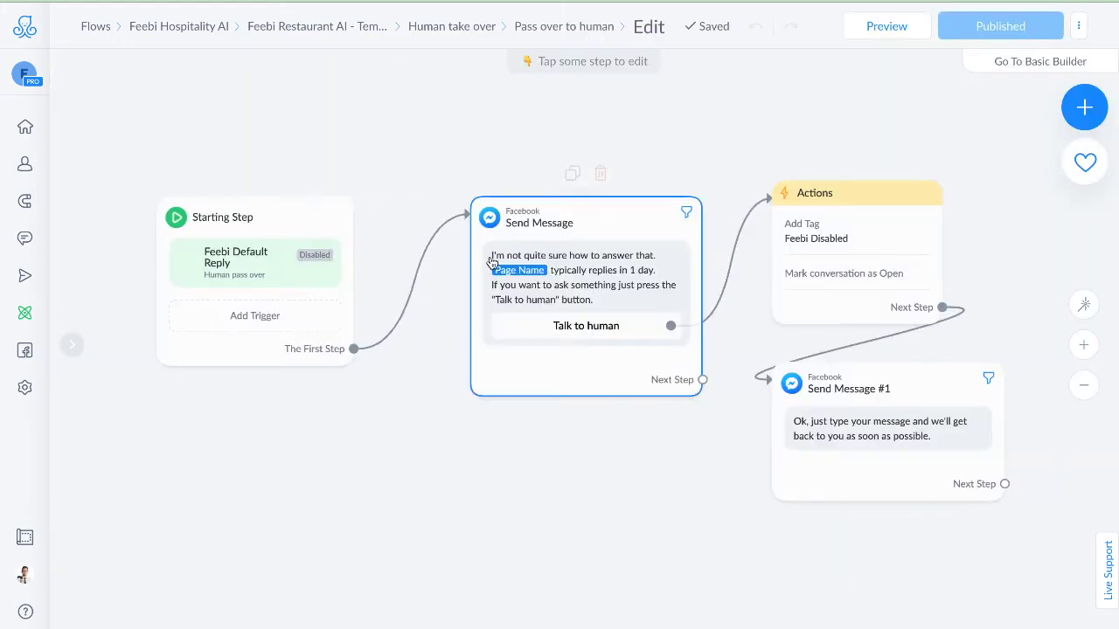
pyautogui.click(295, 253)
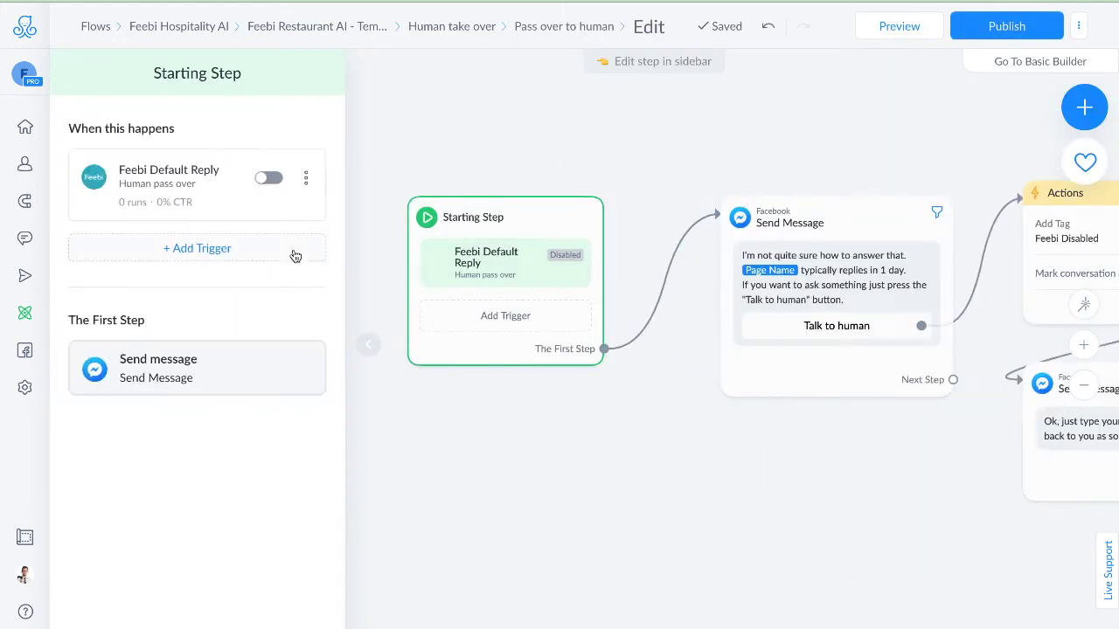
pyautogui.click(267, 181)
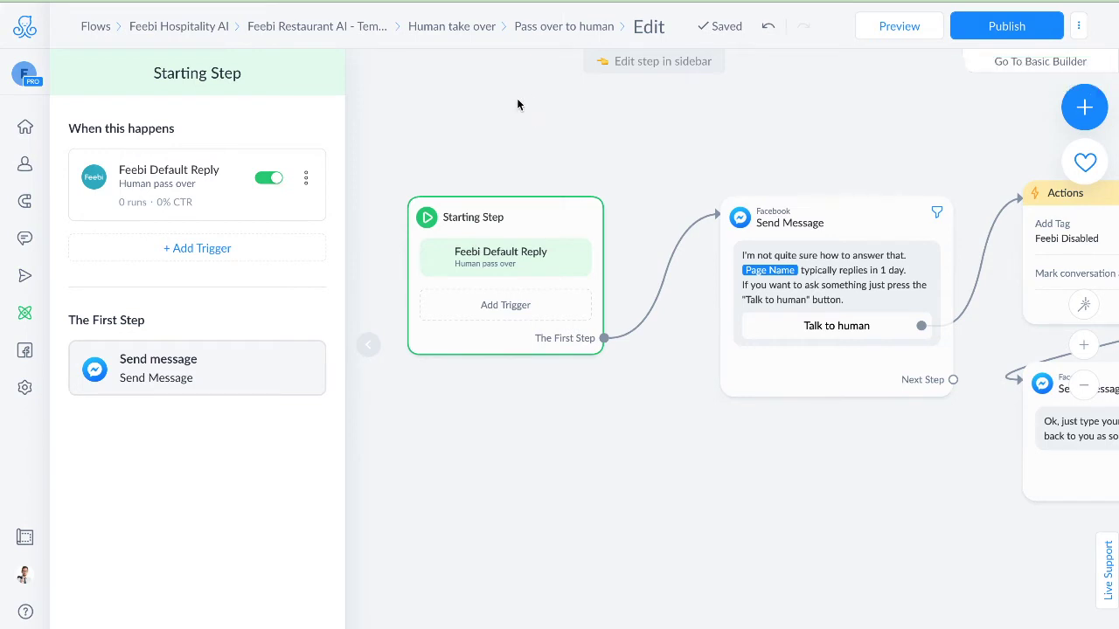
pyautogui.click(1021, 26)
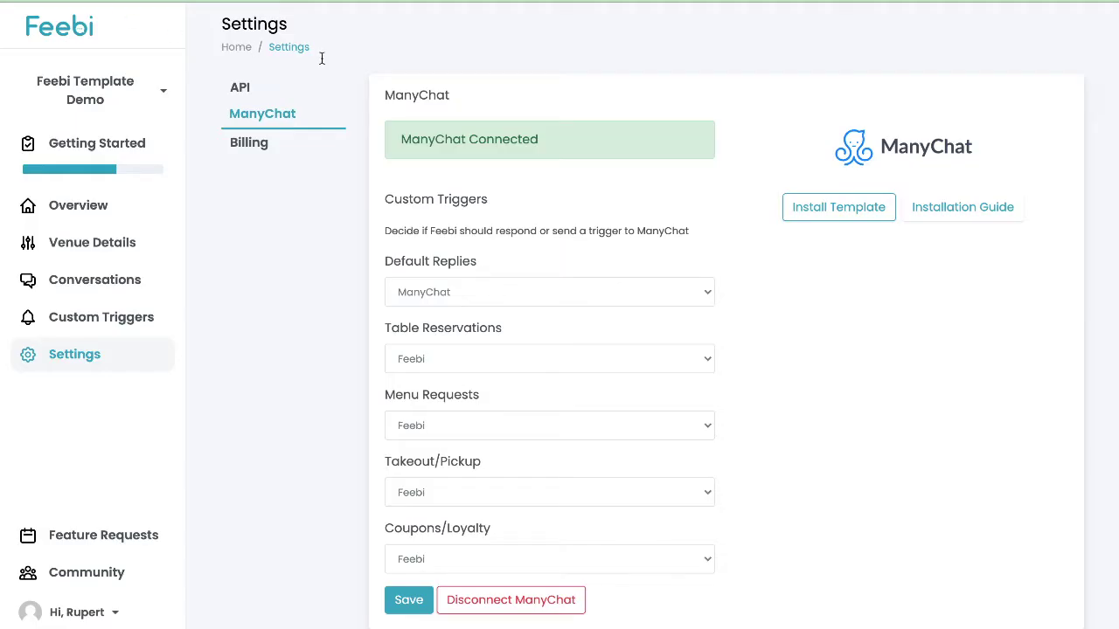
# In Feebi's ManyChat settings, set the Default Replies custom trigger to ManyChat and save.
pyautogui.scroll(-1, 780, 322)
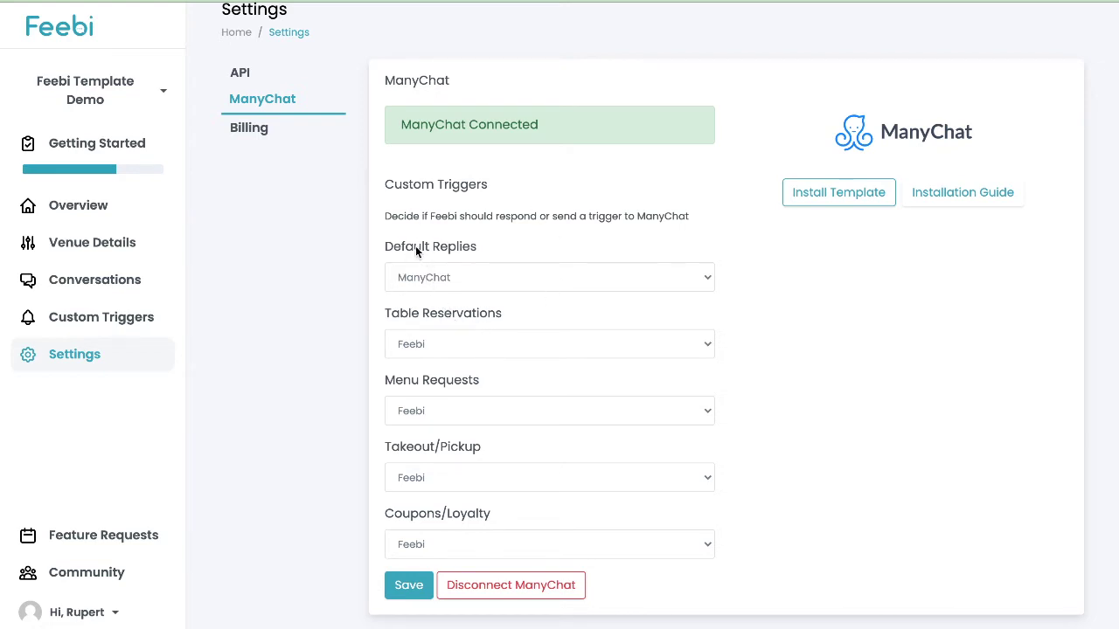
pyautogui.moveTo(386, 249); pyautogui.dragTo(476, 251)
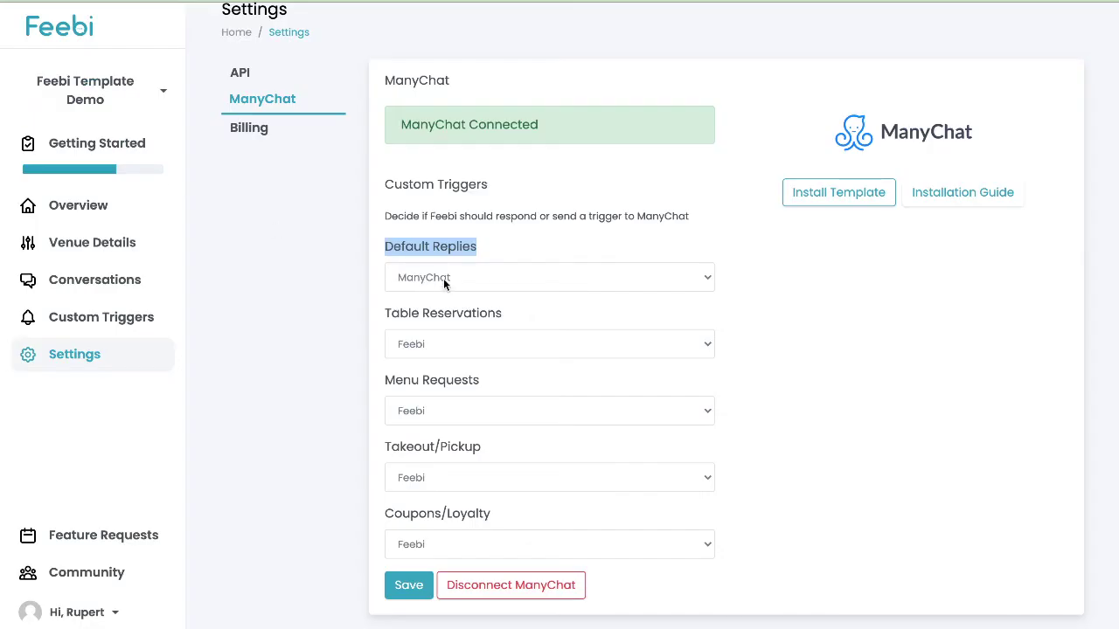
pyautogui.click(443, 278)
pyautogui.click(443, 278)
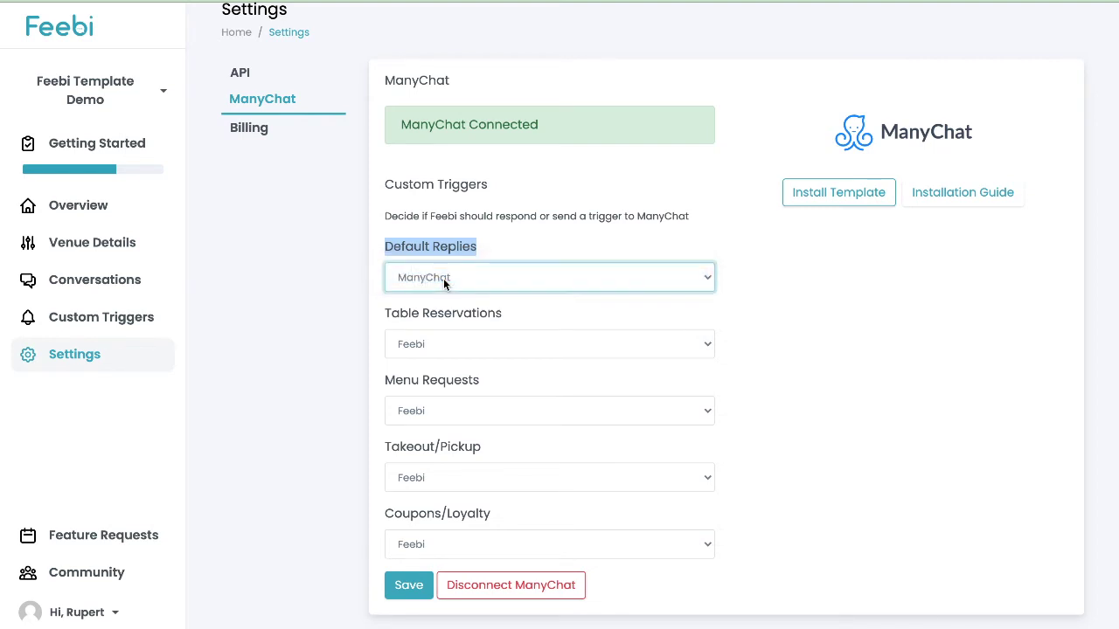
pyautogui.click(408, 585)
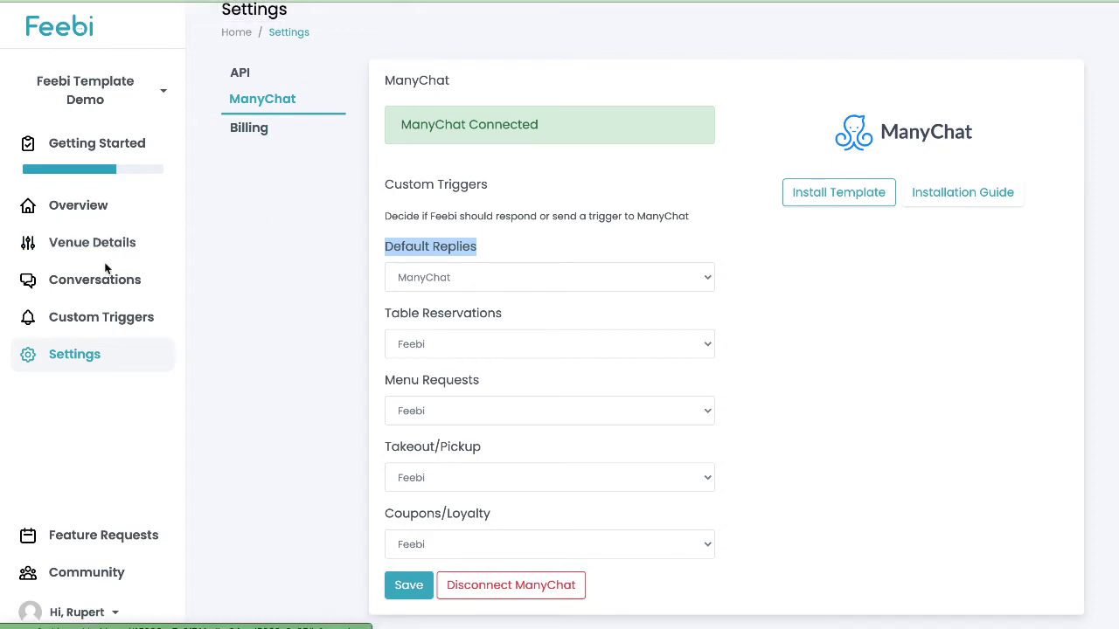
# View Feebi's conversations, return to its ManyChat settings, select ManyChat again for Default Replies and save.
pyautogui.click(76, 281)
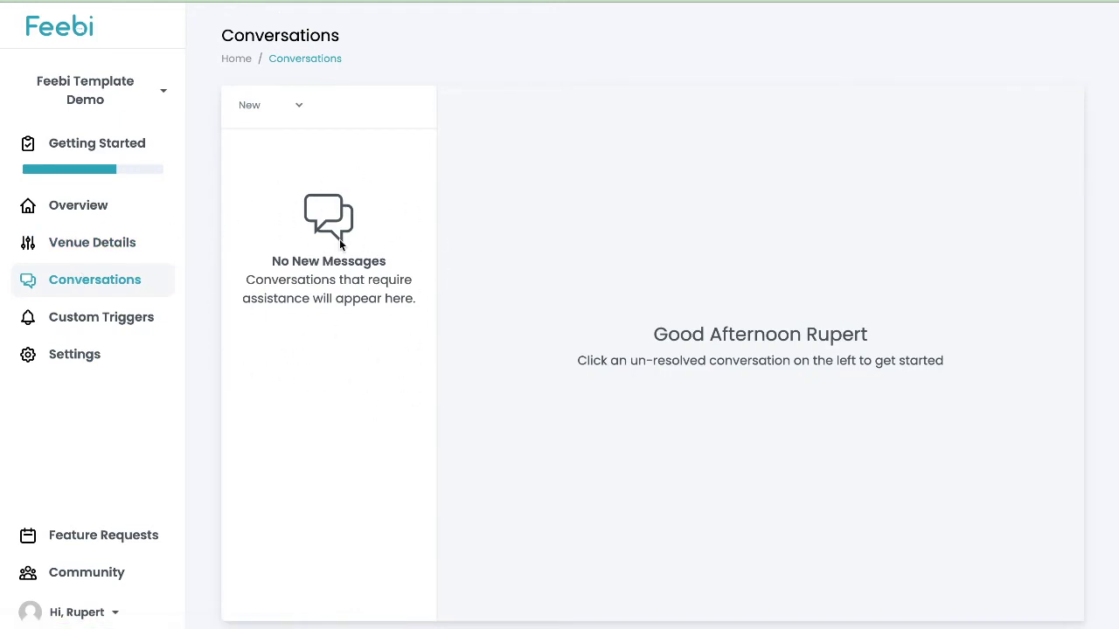
pyautogui.click(85, 354)
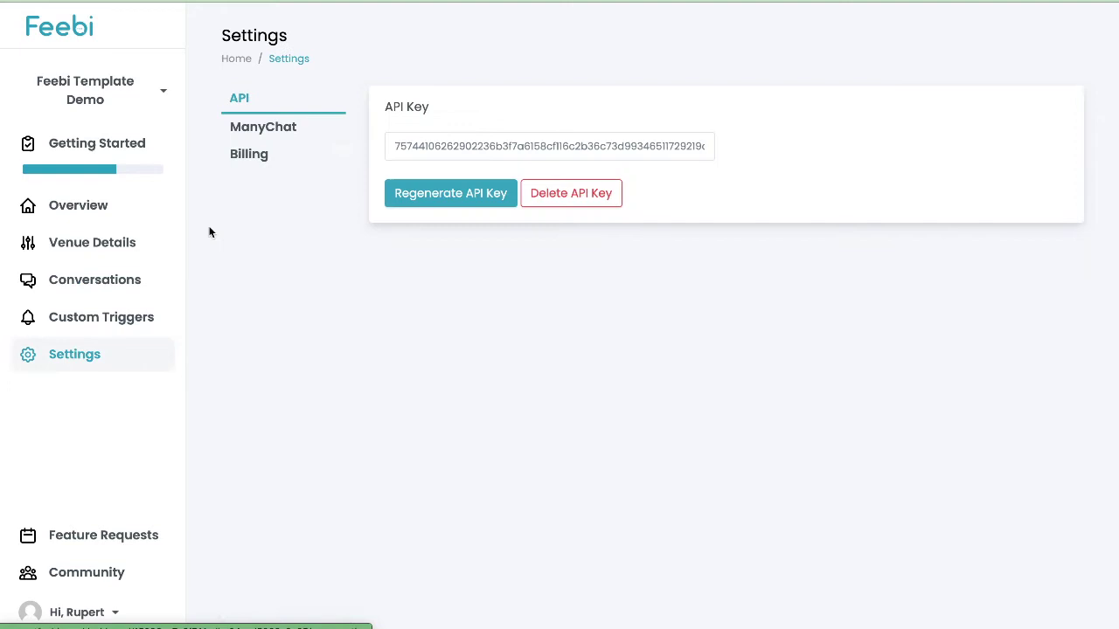
pyautogui.click(274, 125)
pyautogui.click(457, 301)
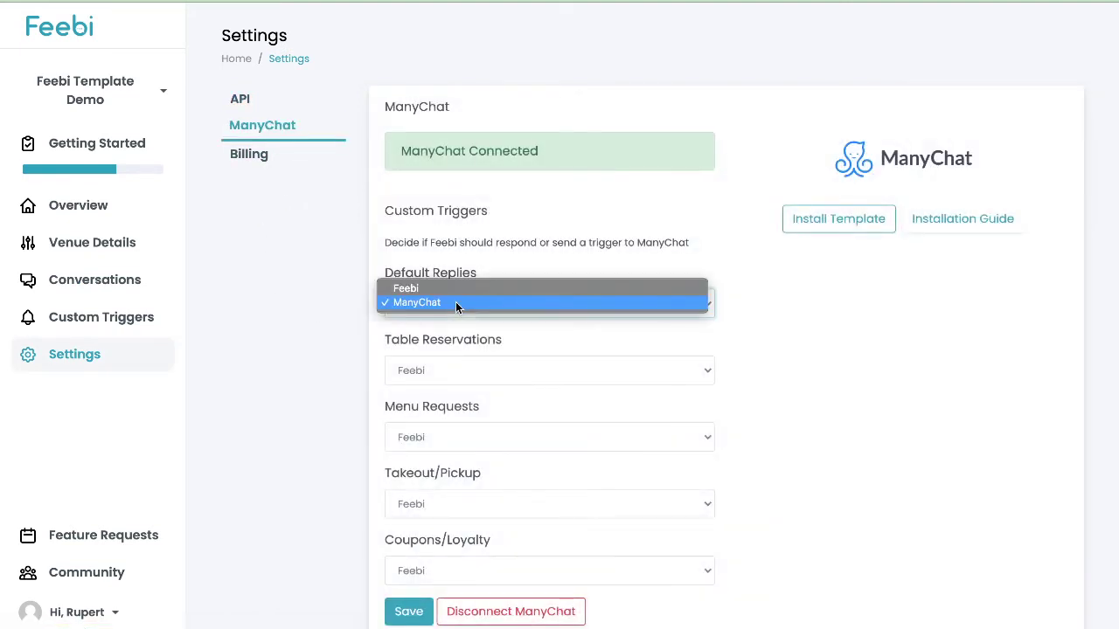
pyautogui.click(457, 301)
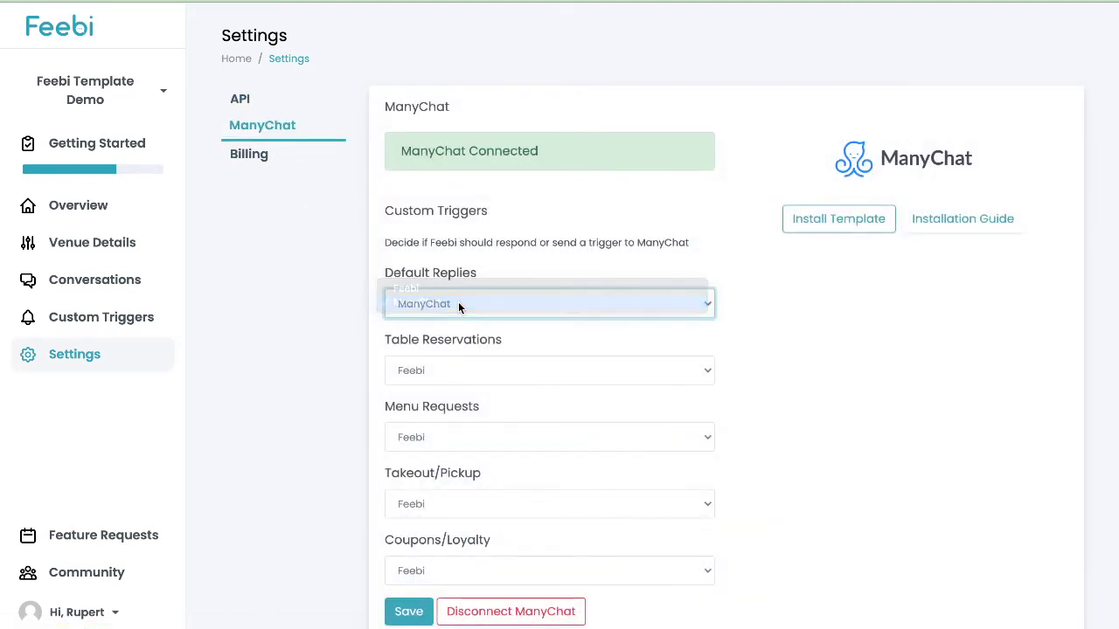
pyautogui.click(402, 612)
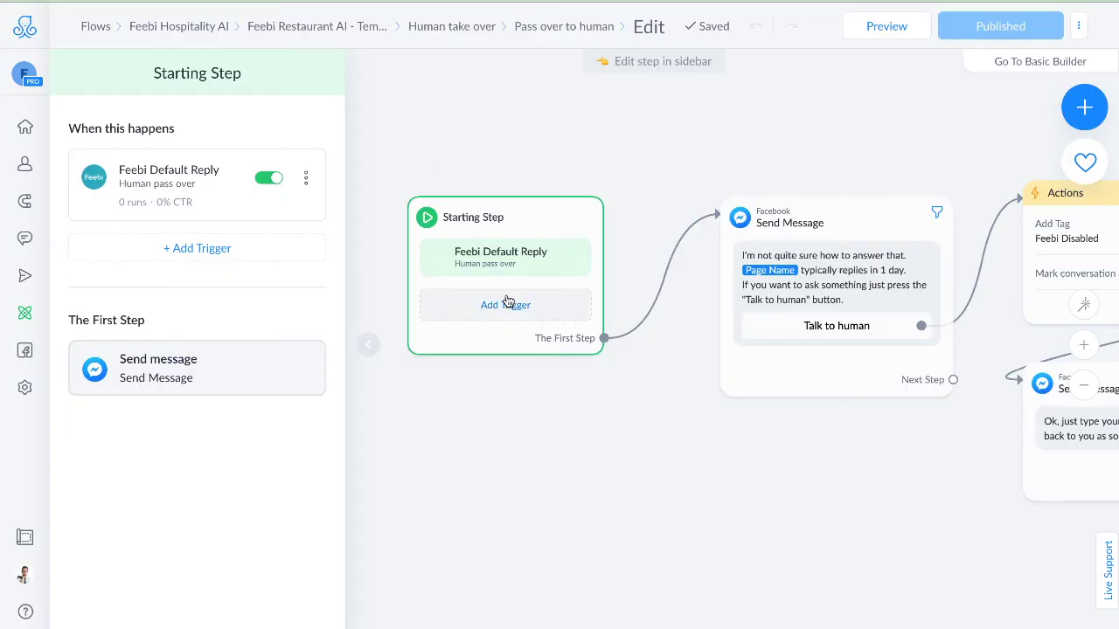
# Switch back to ManyChat and examine the messages and tag actions in the Pass over to human flow.
pyautogui.scroll(-2, 514, 252)
pyautogui.moveTo(772, 526); pyautogui.dragTo(604, 470)
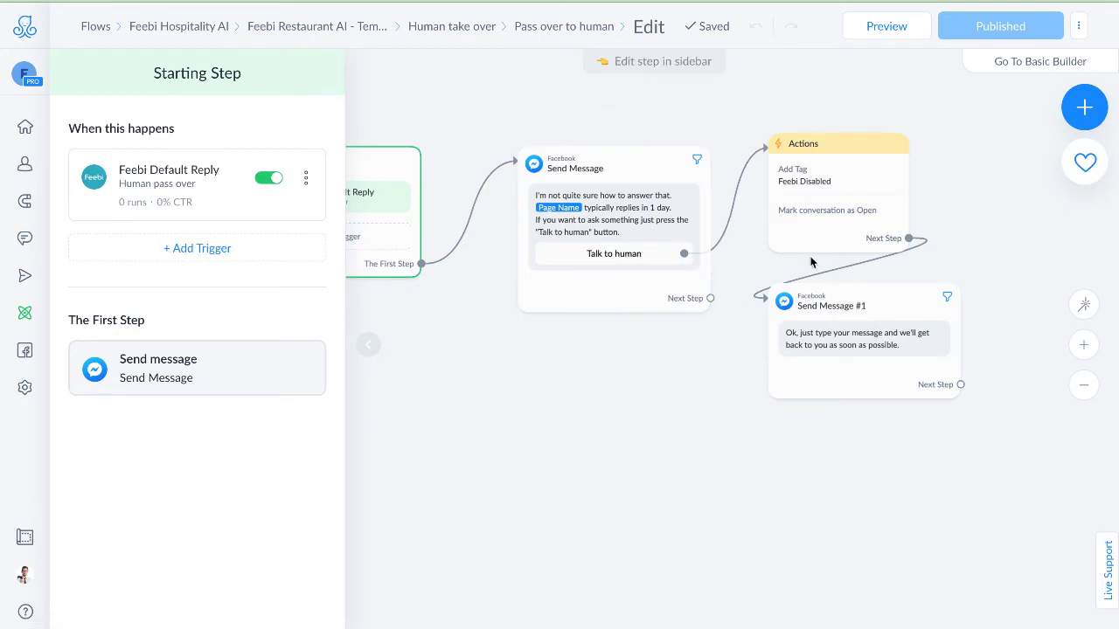
pyautogui.scroll(-3, 751, 333)
pyautogui.click(790, 238)
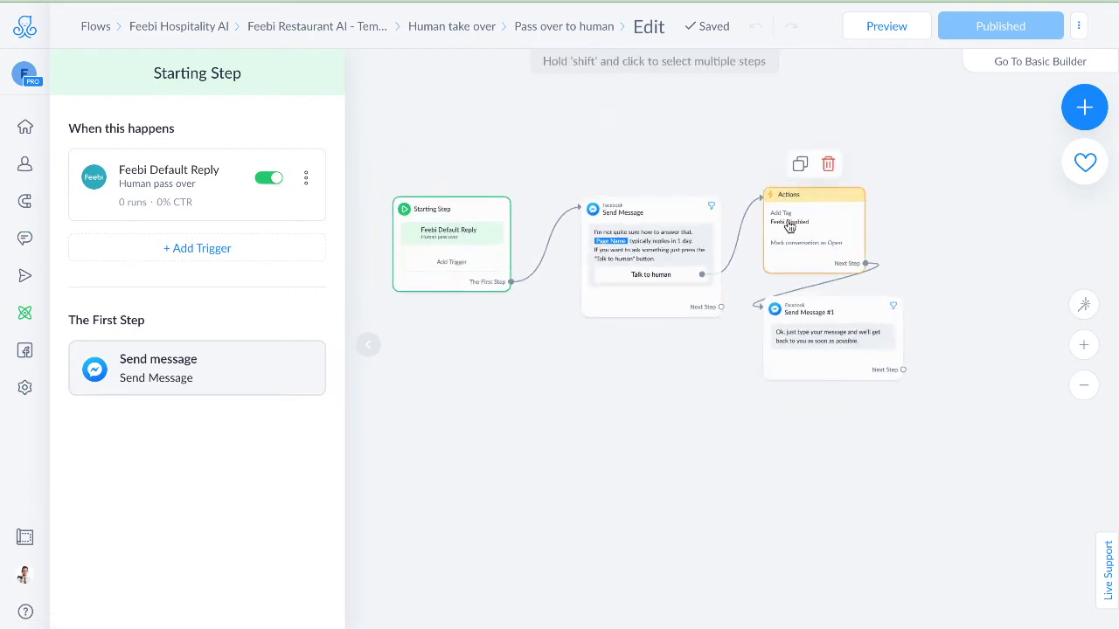
# Enable the Tag applied event trigger of the Enable Feebi flow in the Human take over folder.
pyautogui.click(451, 27)
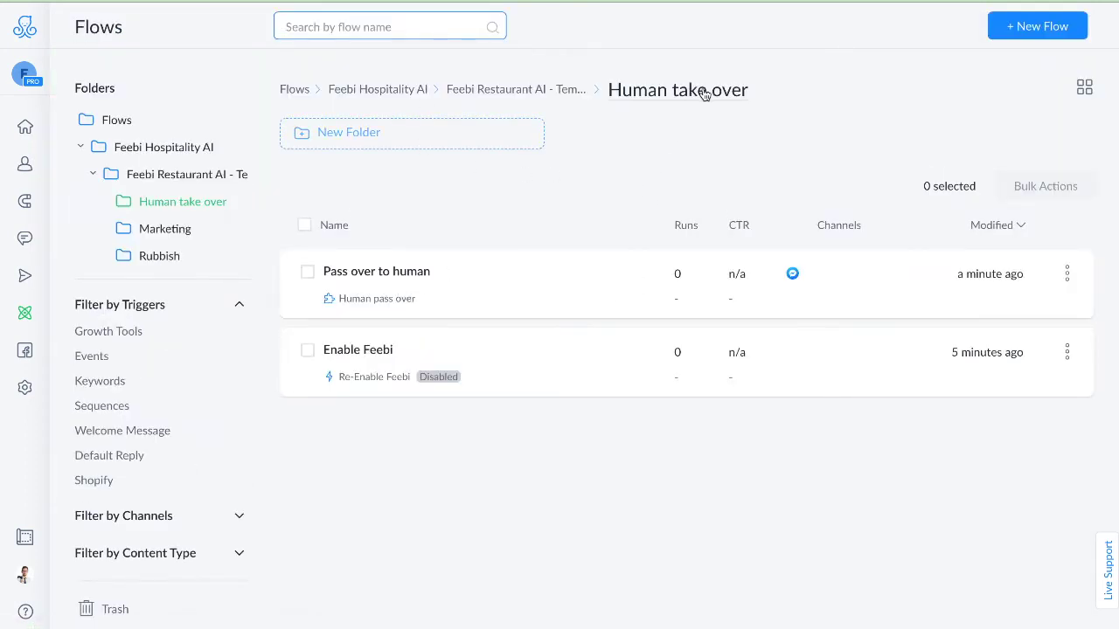
pyautogui.click(407, 363)
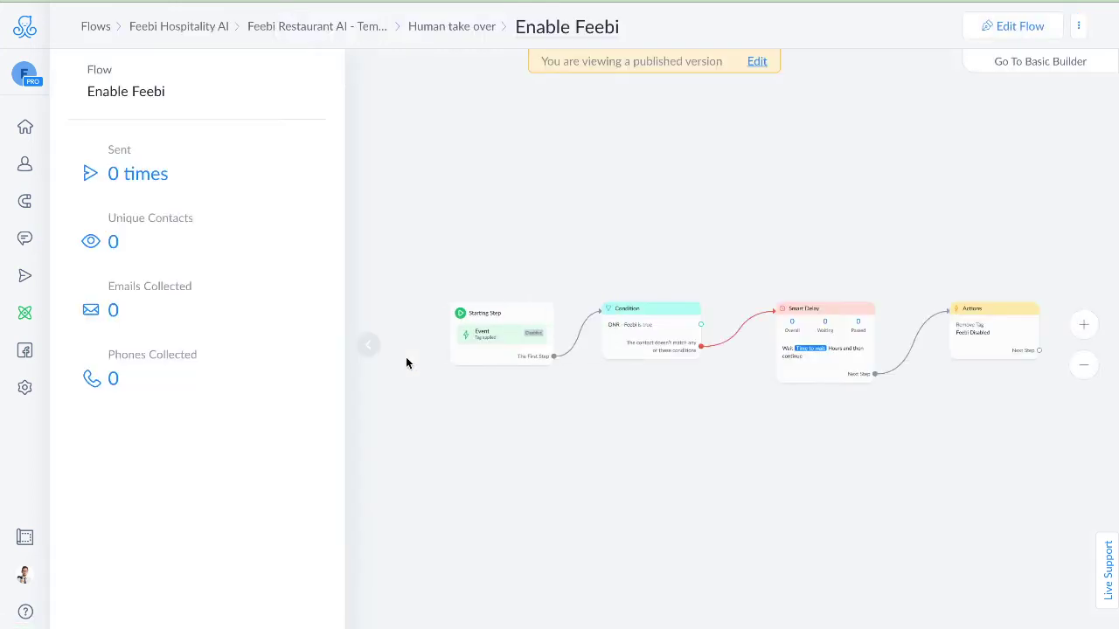
pyautogui.click(758, 62)
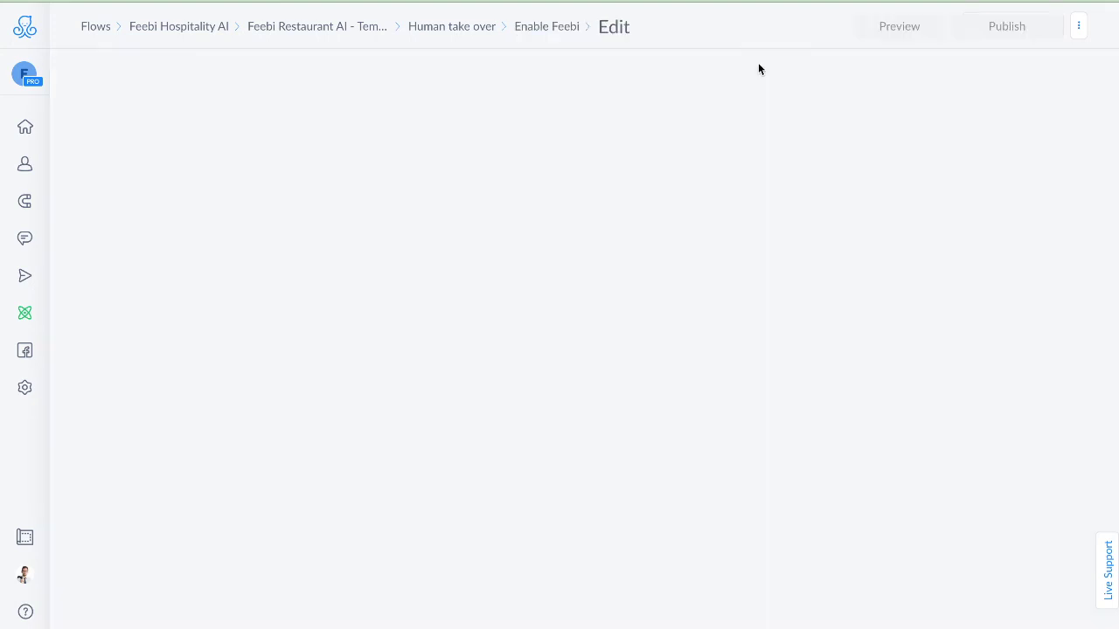
pyautogui.click(204, 356)
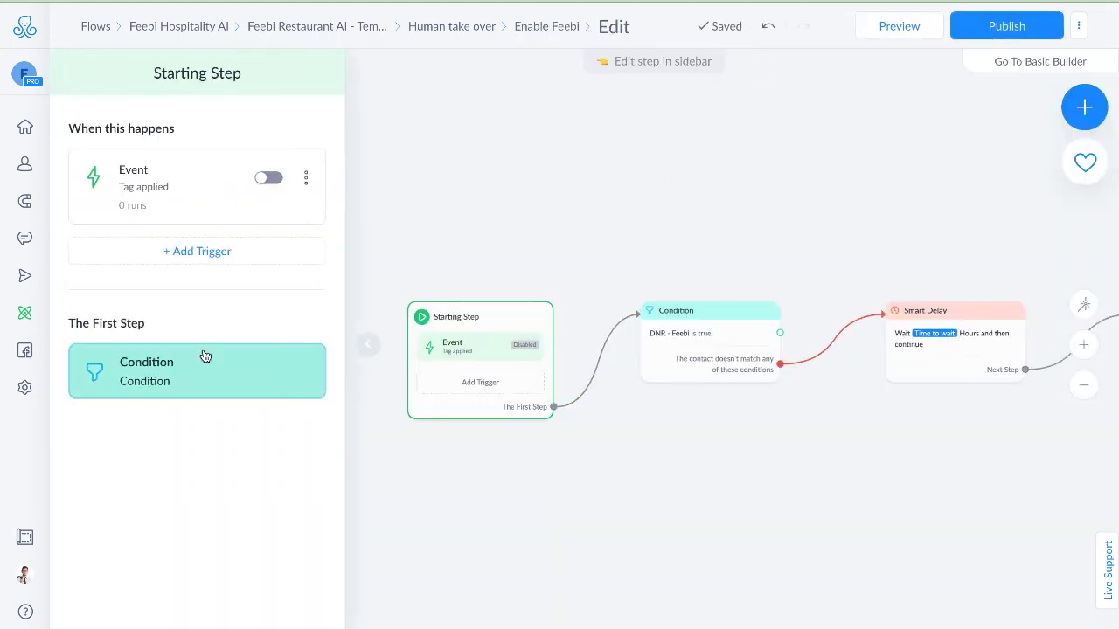
pyautogui.click(270, 180)
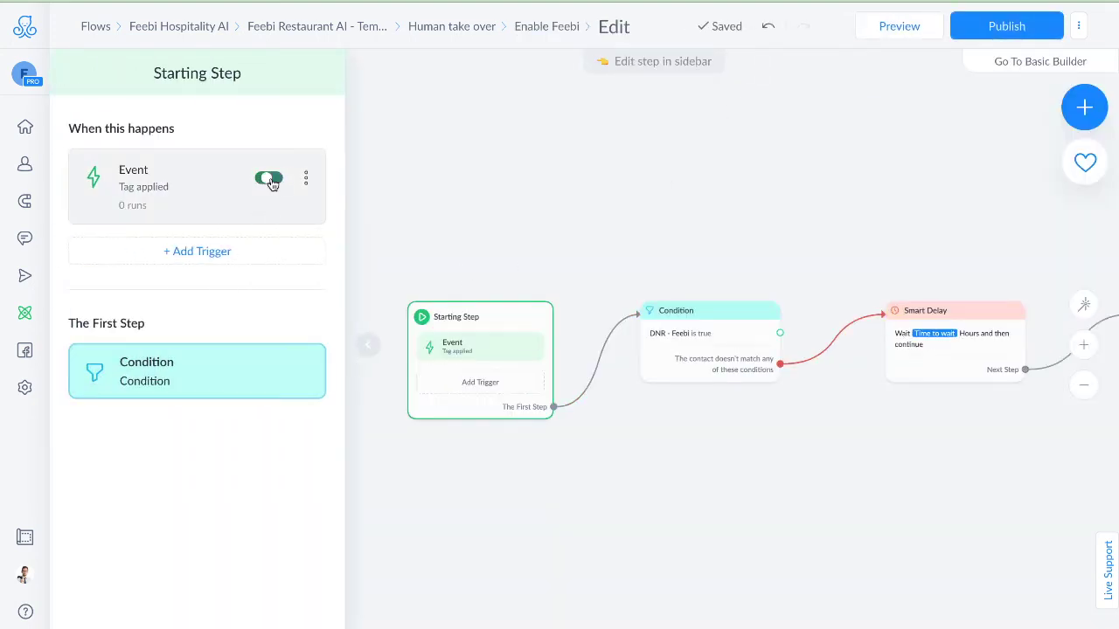
pyautogui.click(589, 232)
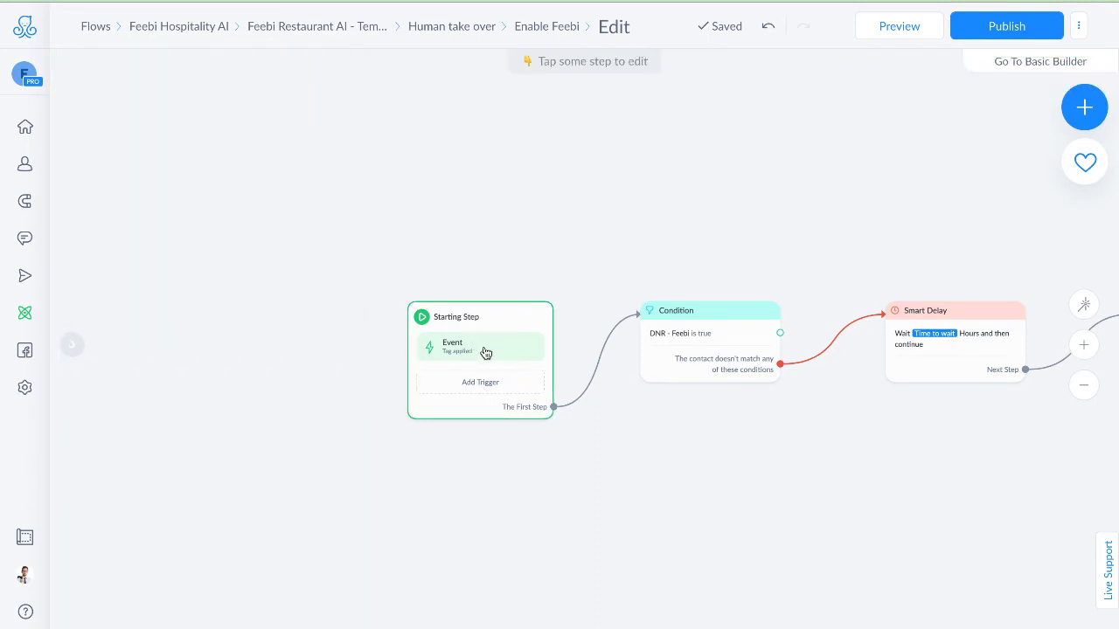
# Examine the condition, delay and tag removal in the Enable Feebi flow, and the template's Feebi Default Reply (necessary) flow.
pyautogui.scroll(-2, 733, 453)
pyautogui.moveTo(869, 480); pyautogui.dragTo(733, 454)
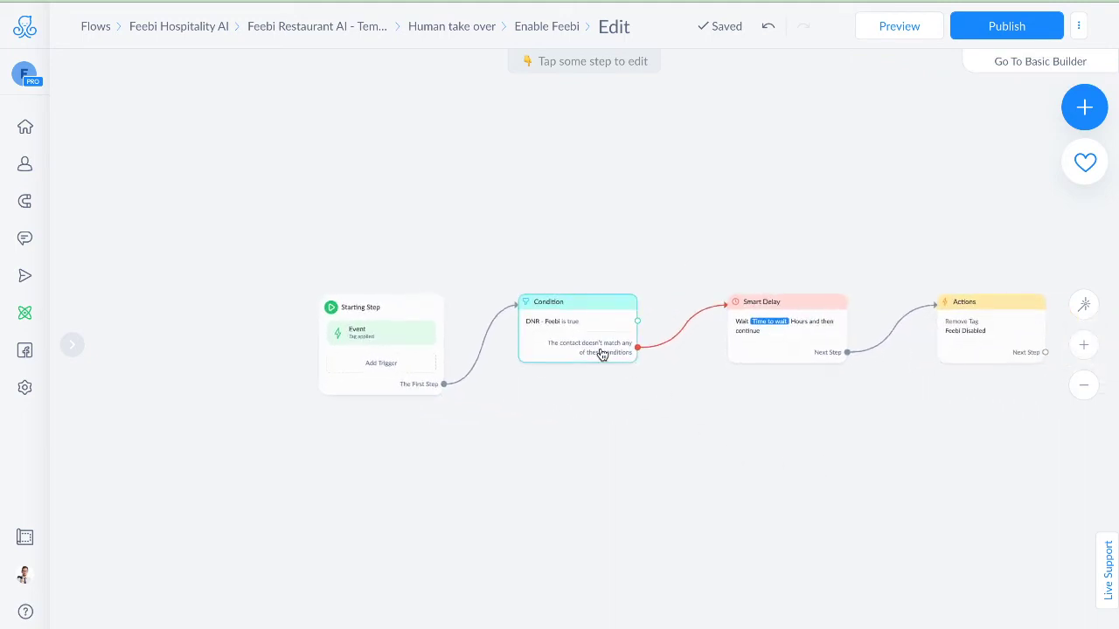
pyautogui.moveTo(972, 329)
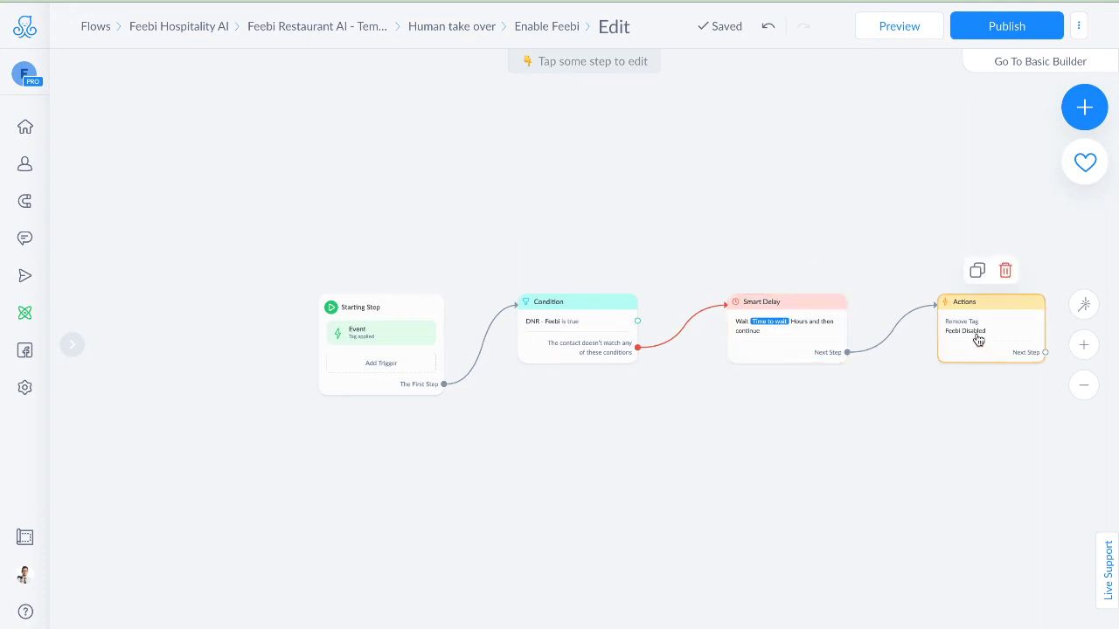
pyautogui.click(295, 33)
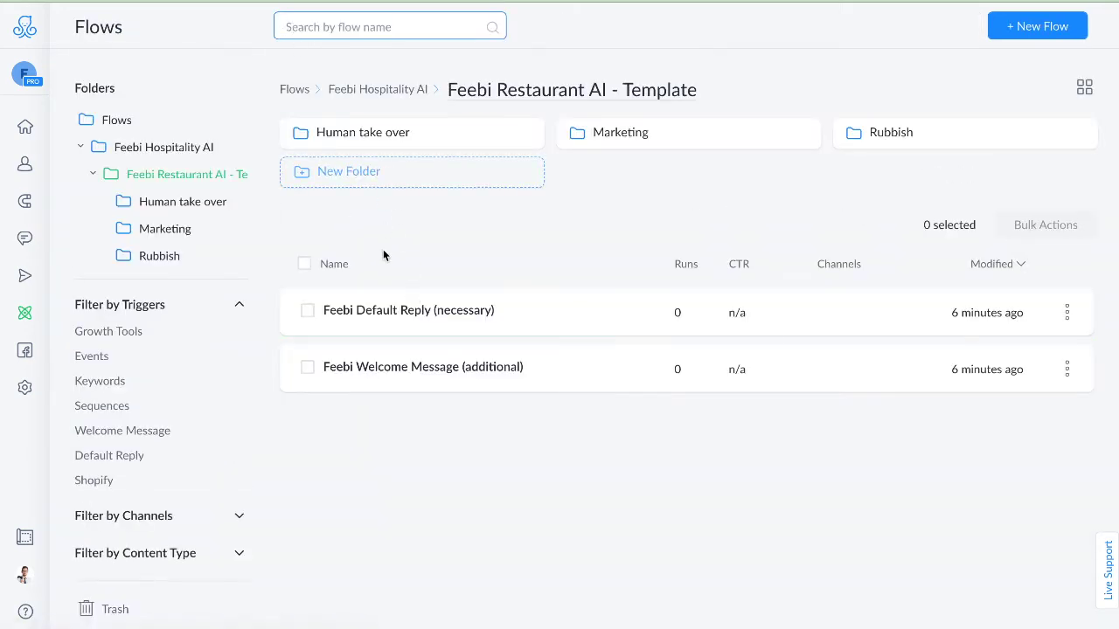
pyautogui.click(387, 312)
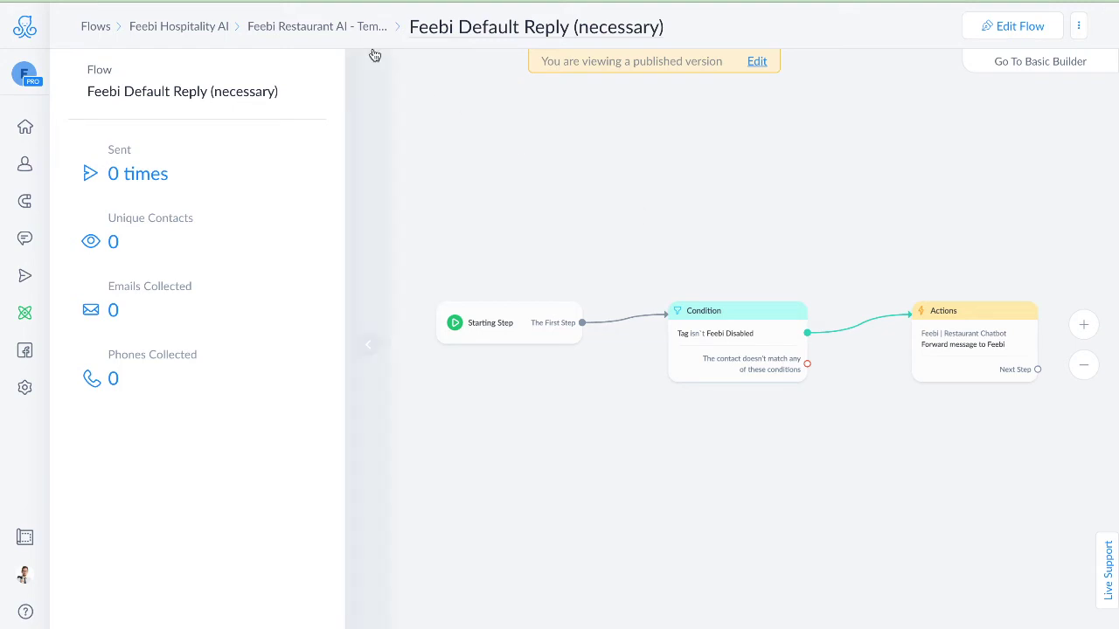
# Open the settings of the installed Feebi Hospitality AI template.
pyautogui.click(24, 390)
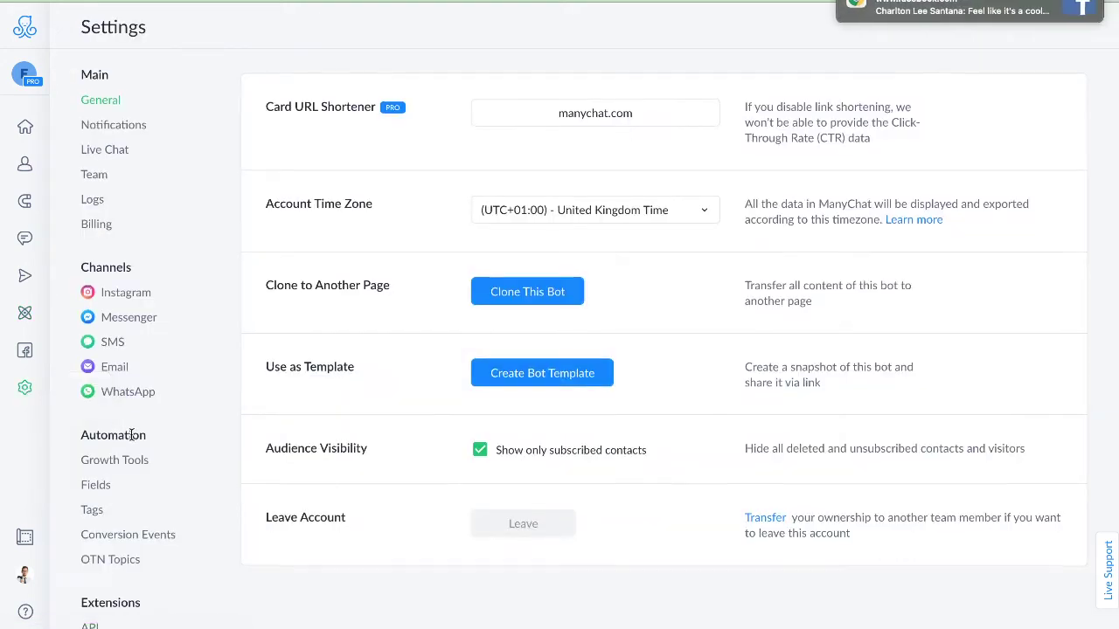
pyautogui.scroll(-2, 210, 399)
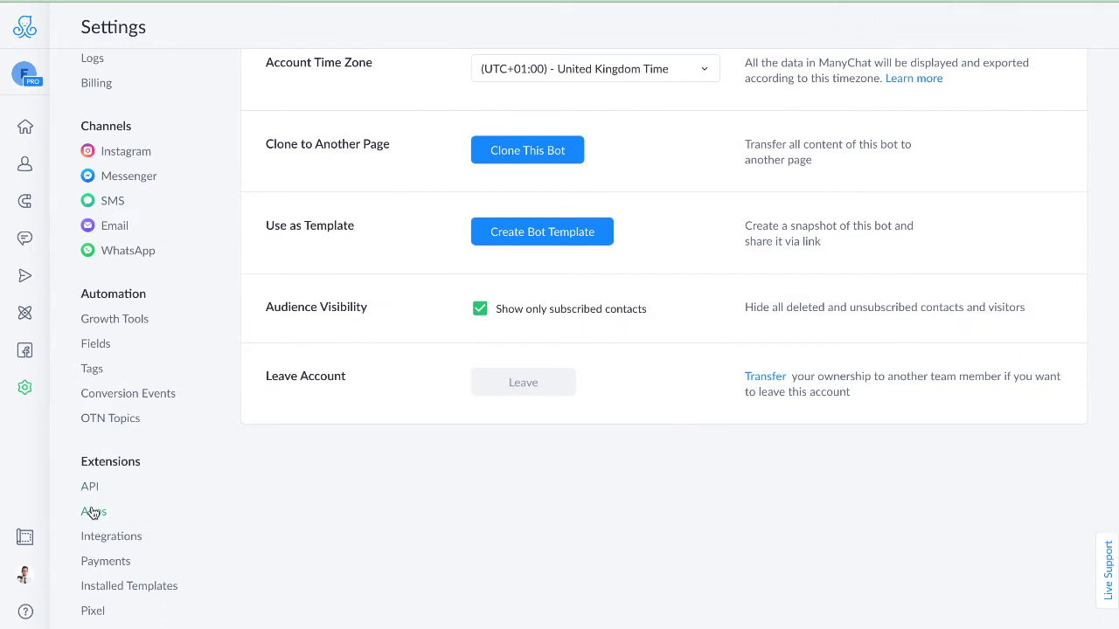
pyautogui.click(91, 586)
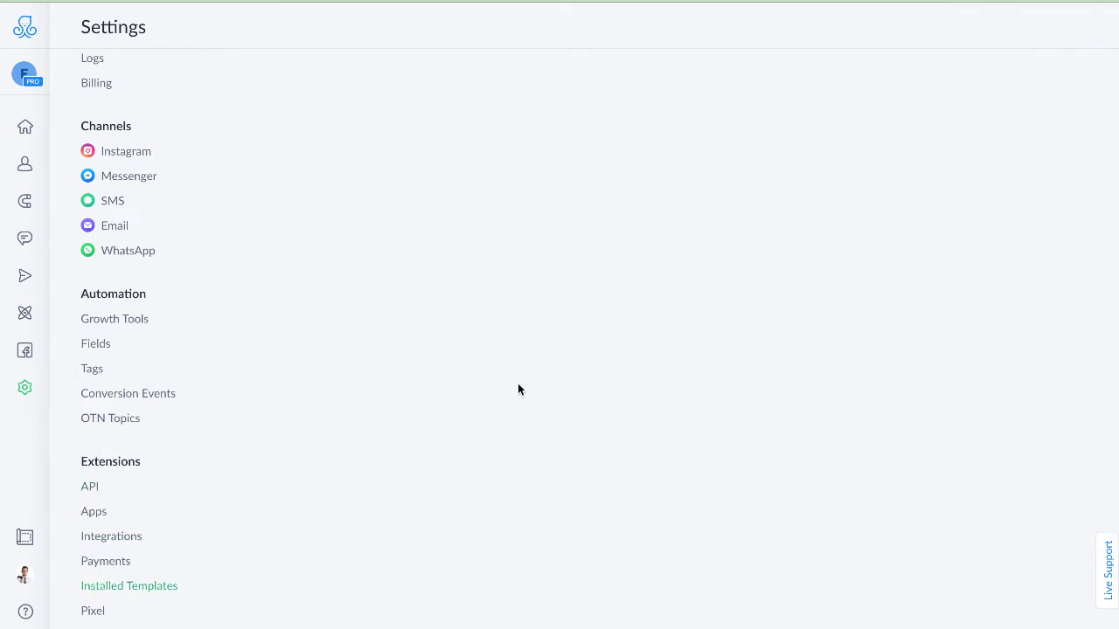
pyautogui.click(409, 149)
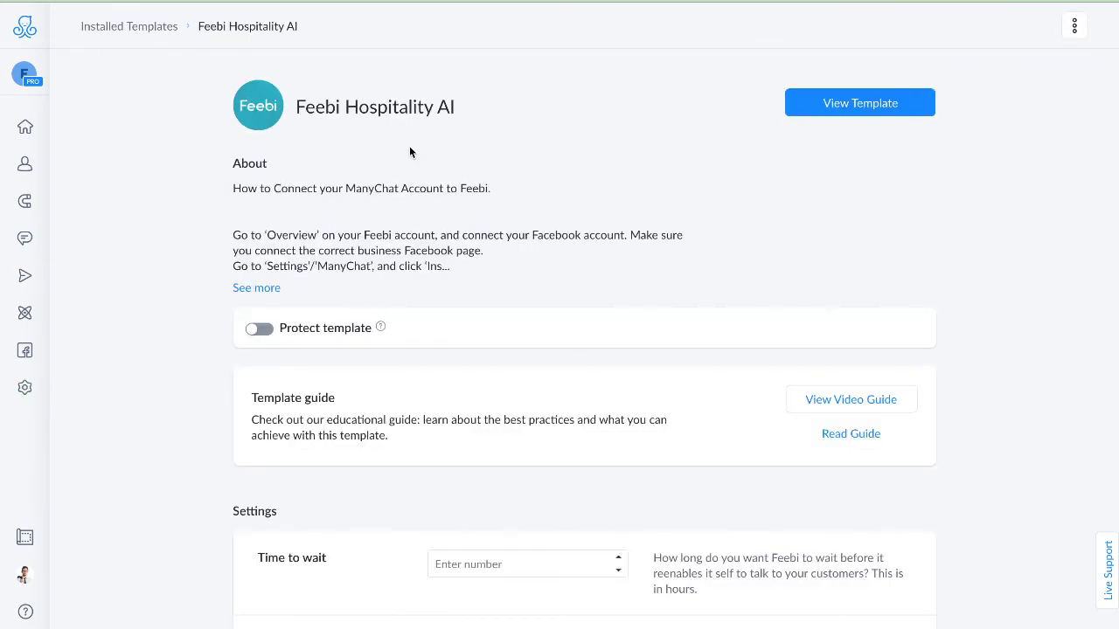
pyautogui.scroll(-3, 409, 153)
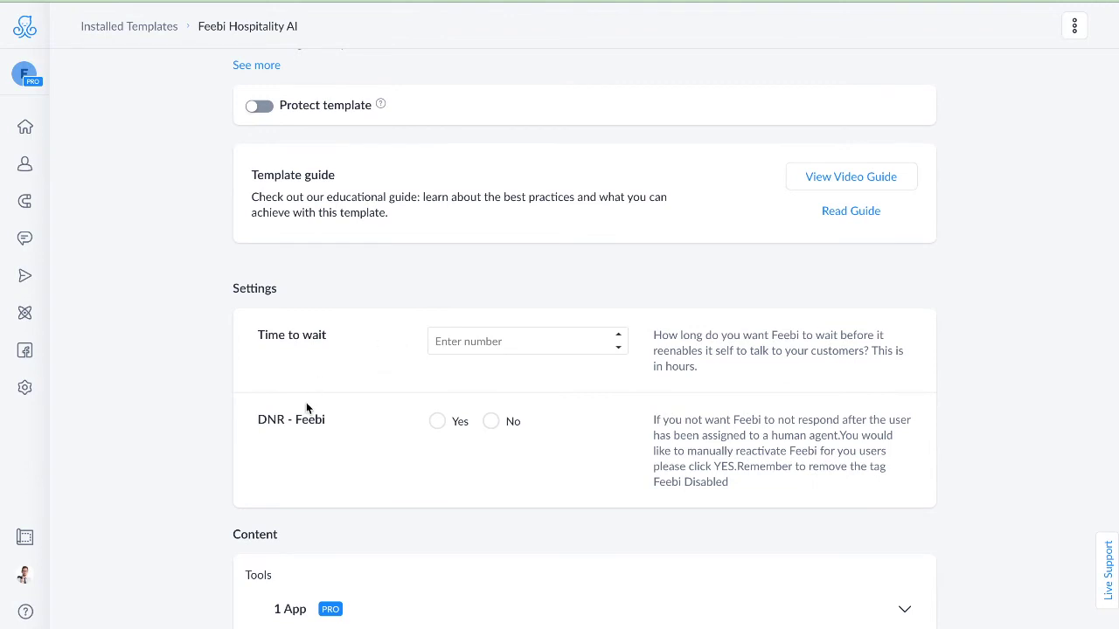
pyautogui.scroll(1, 306, 407)
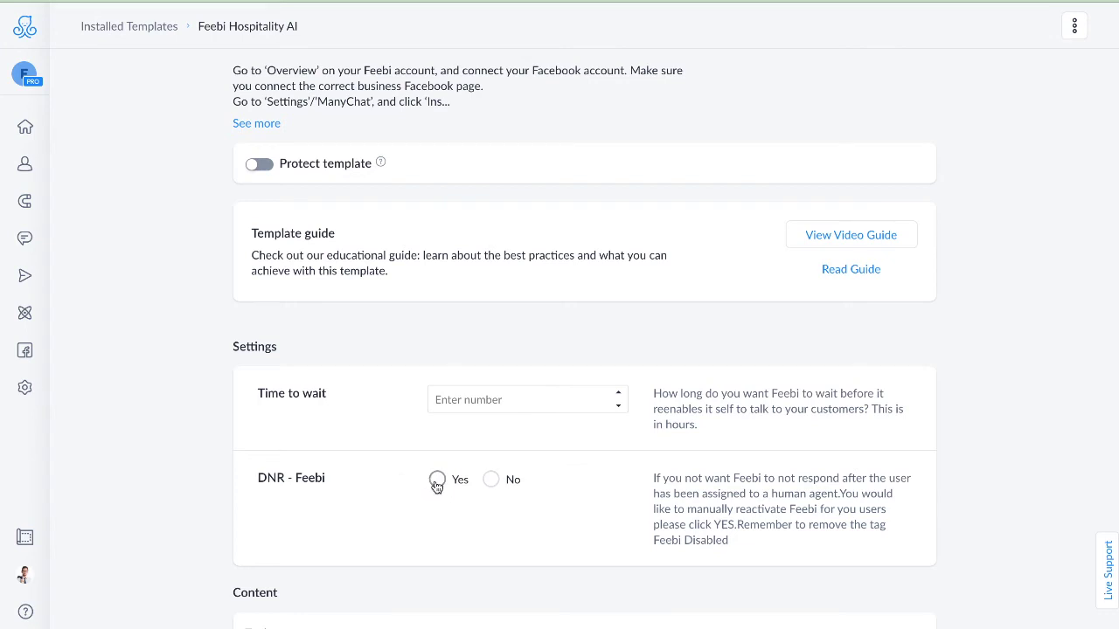
# In the template settings, set DNR - Feebi to Yes and Time to wait to 3 hours.
pyautogui.click(438, 483)
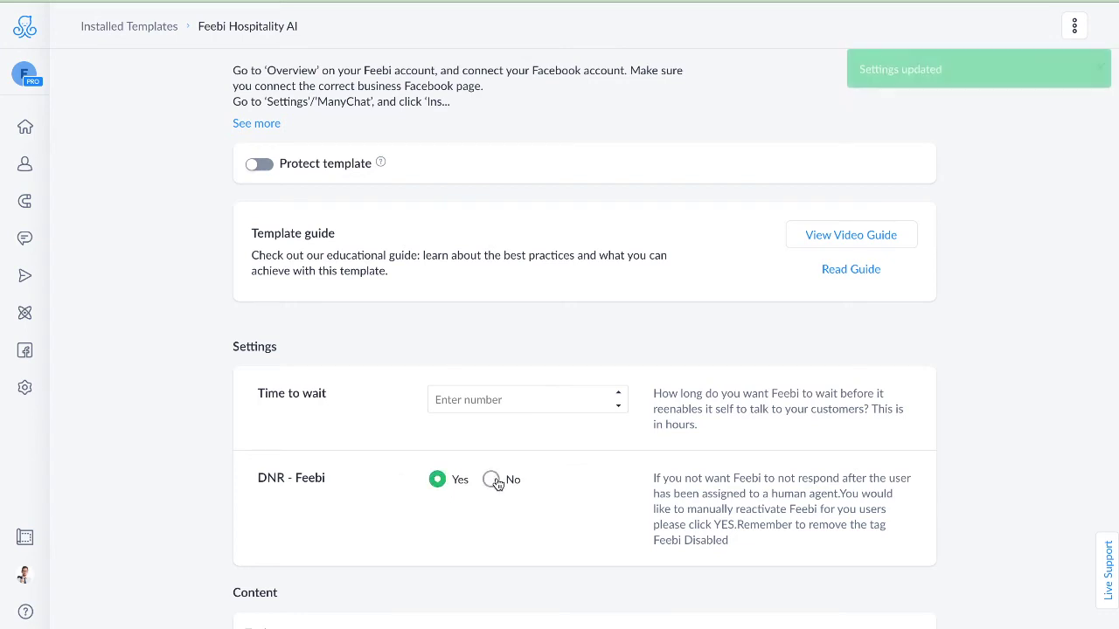
pyautogui.click(492, 481)
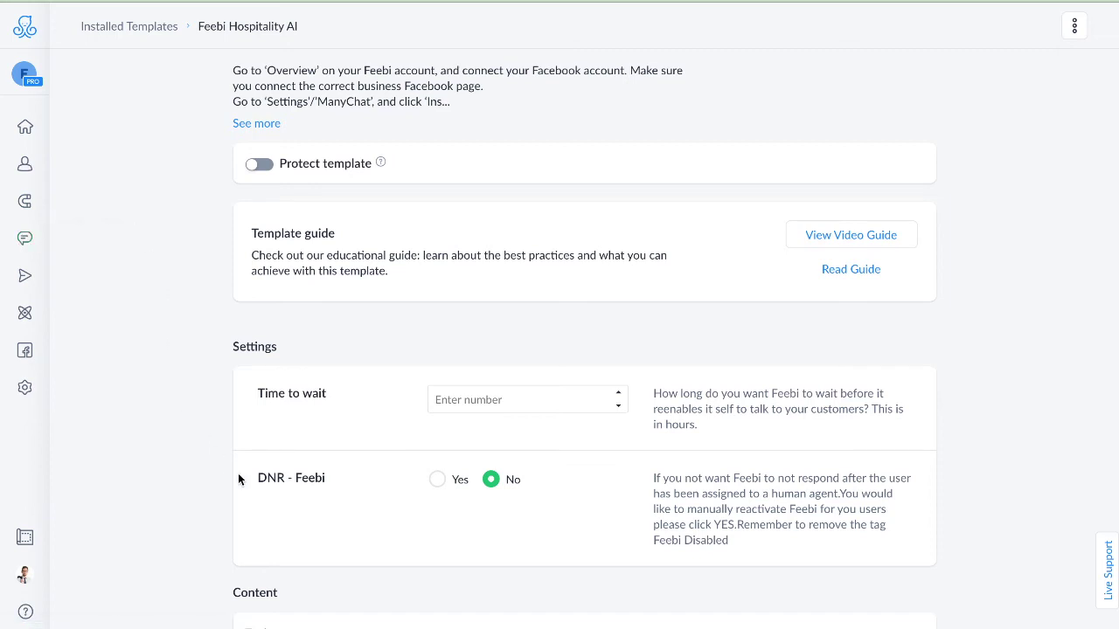
pyautogui.click(437, 482)
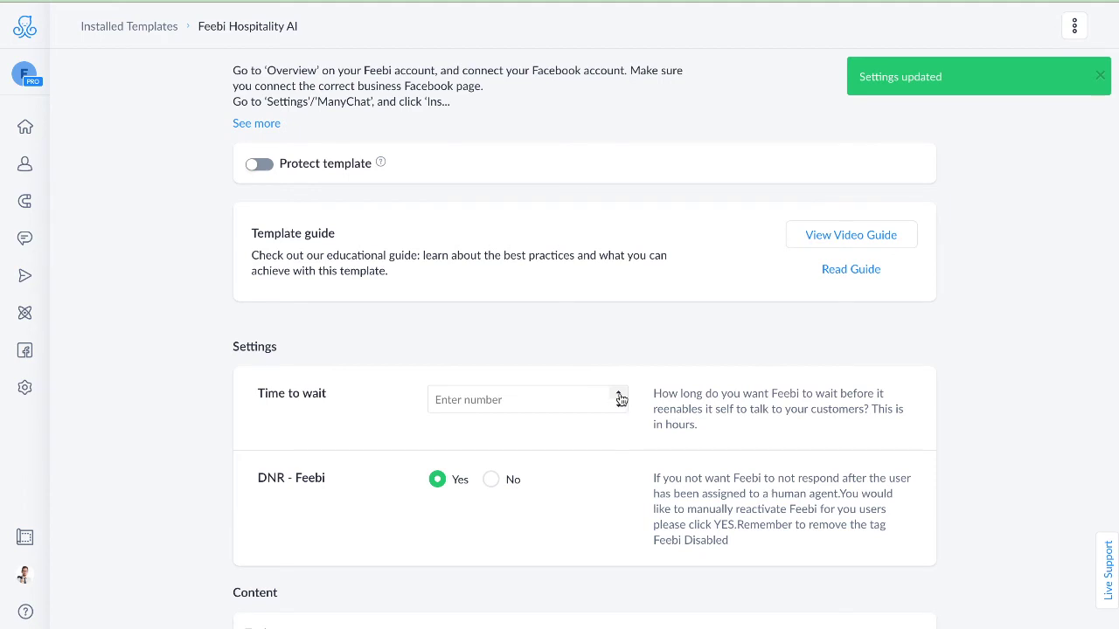
pyautogui.click(576, 399)
pyautogui.write('3')
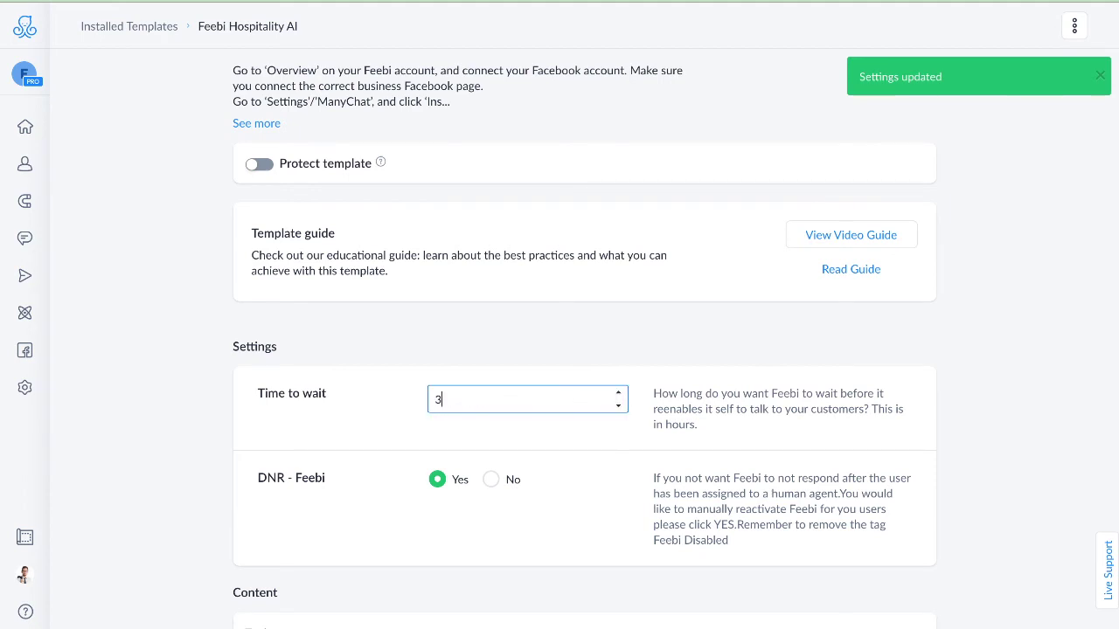
pyautogui.click(608, 437)
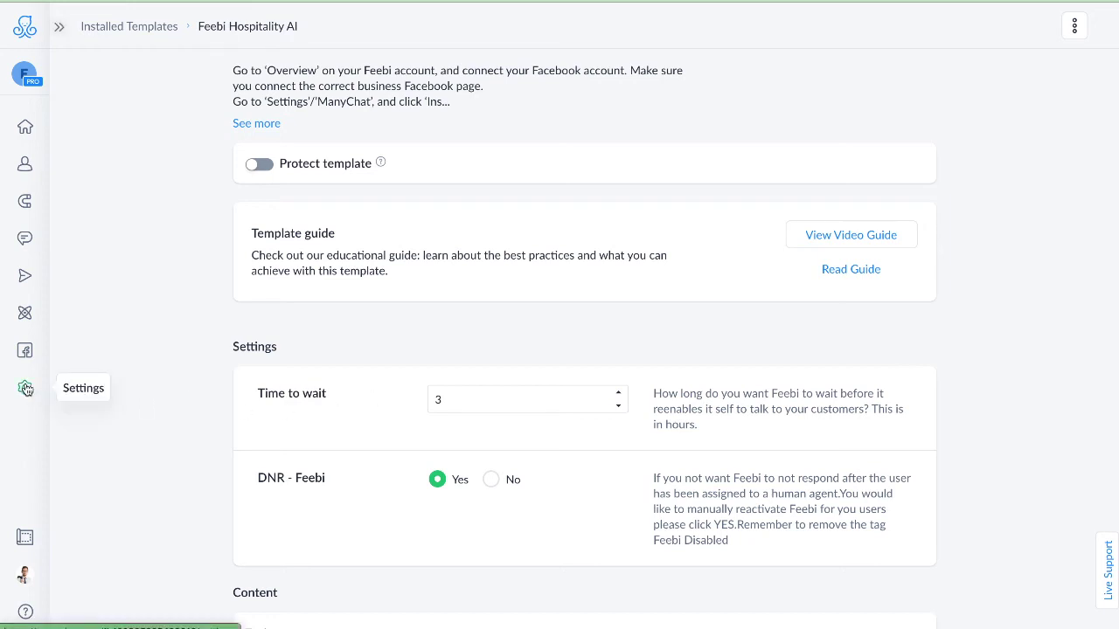
# Expand the main navigation and open the Marketing folder of the Feebi Restaurant AI - Template flows.
pyautogui.click(26, 316)
pyautogui.click(61, 29)
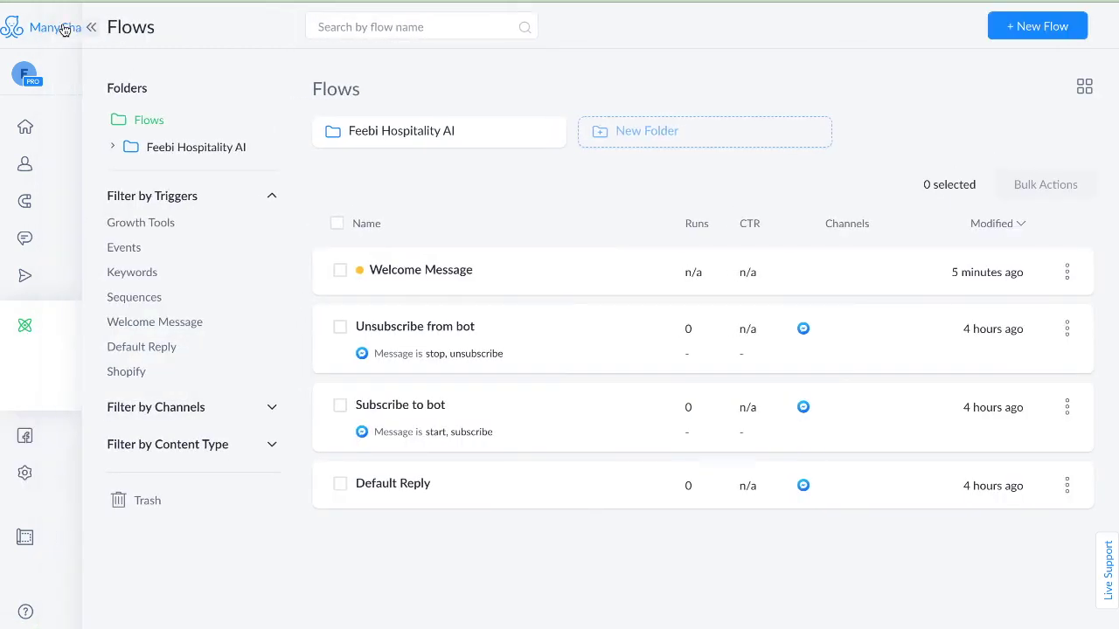
pyautogui.click(600, 133)
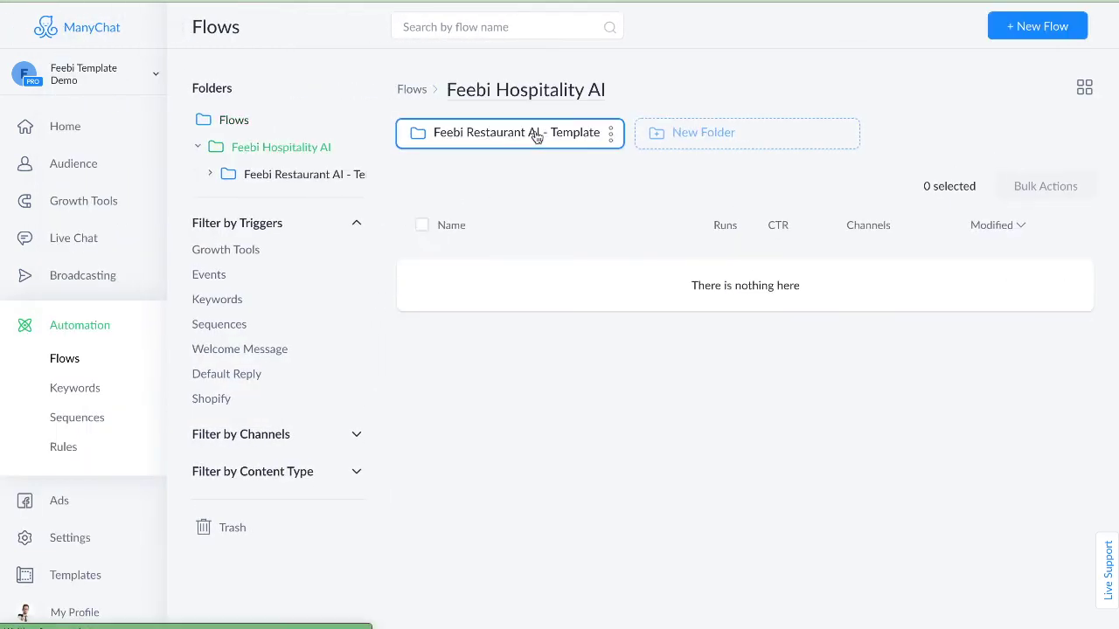
pyautogui.click(535, 133)
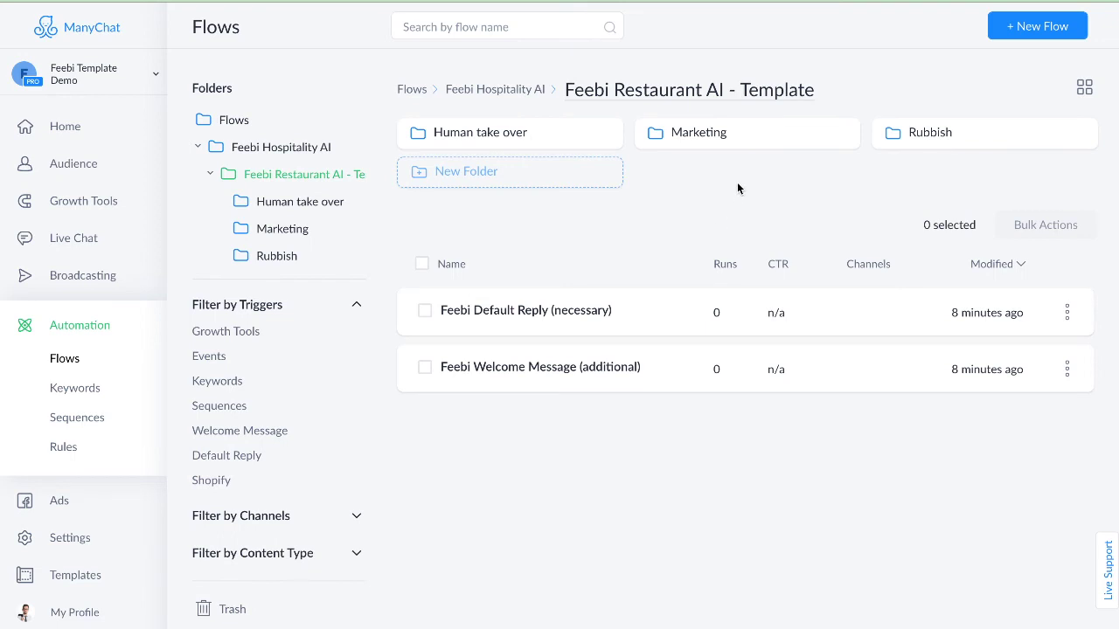
pyautogui.click(687, 137)
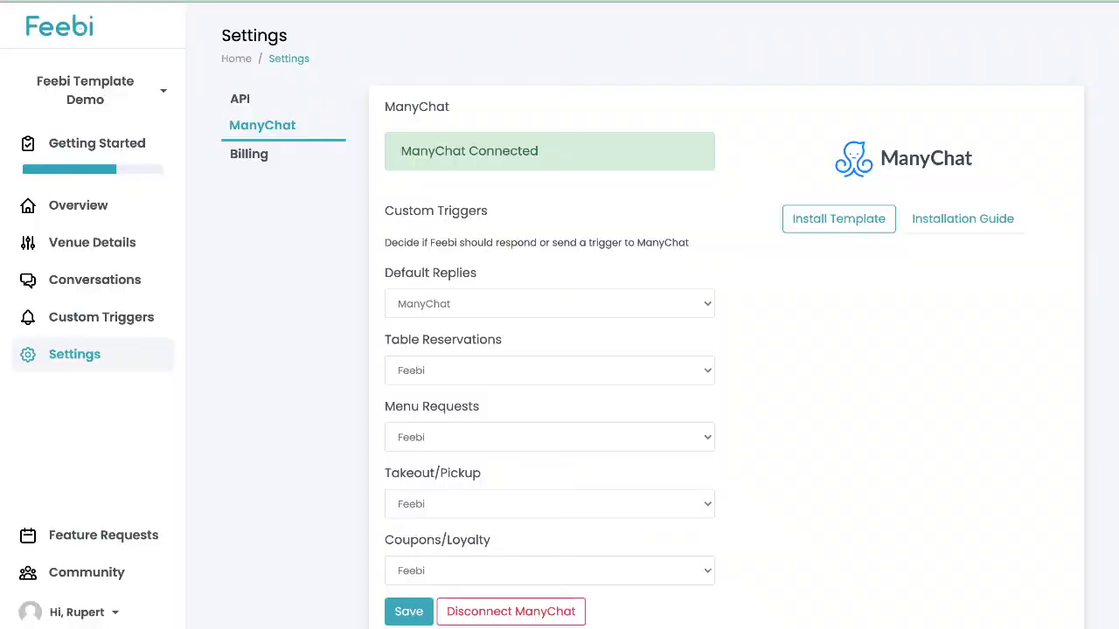
# Switch to Feebi and add an empty offer entry under Offers & Discounts in the venue details.
pyautogui.click(65, 240)
pyautogui.scroll(-1, 368, 506)
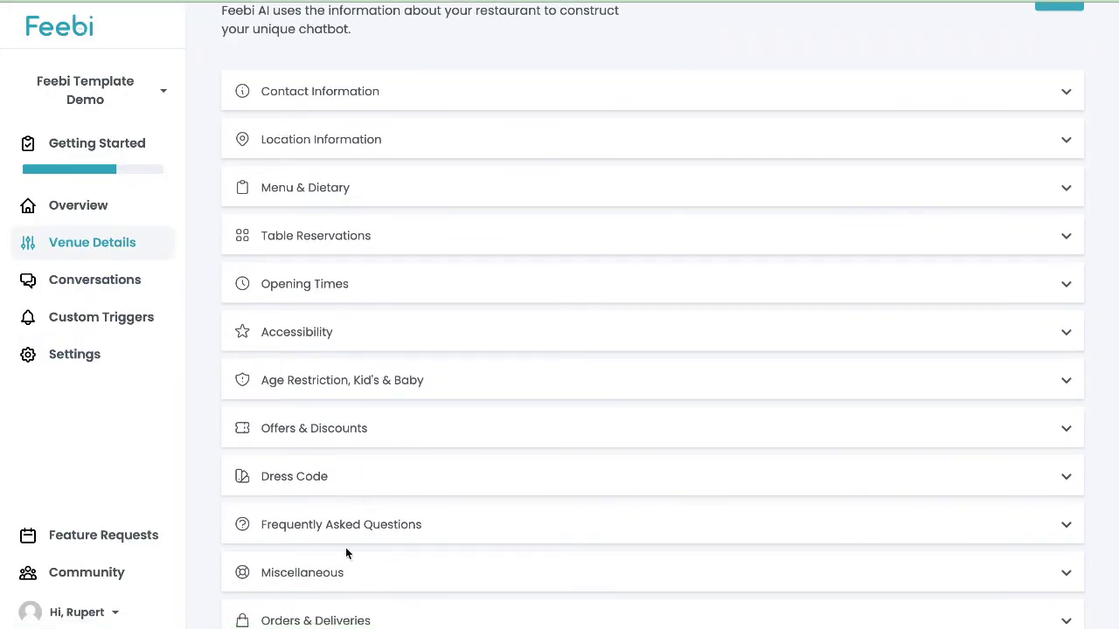
pyautogui.click(321, 439)
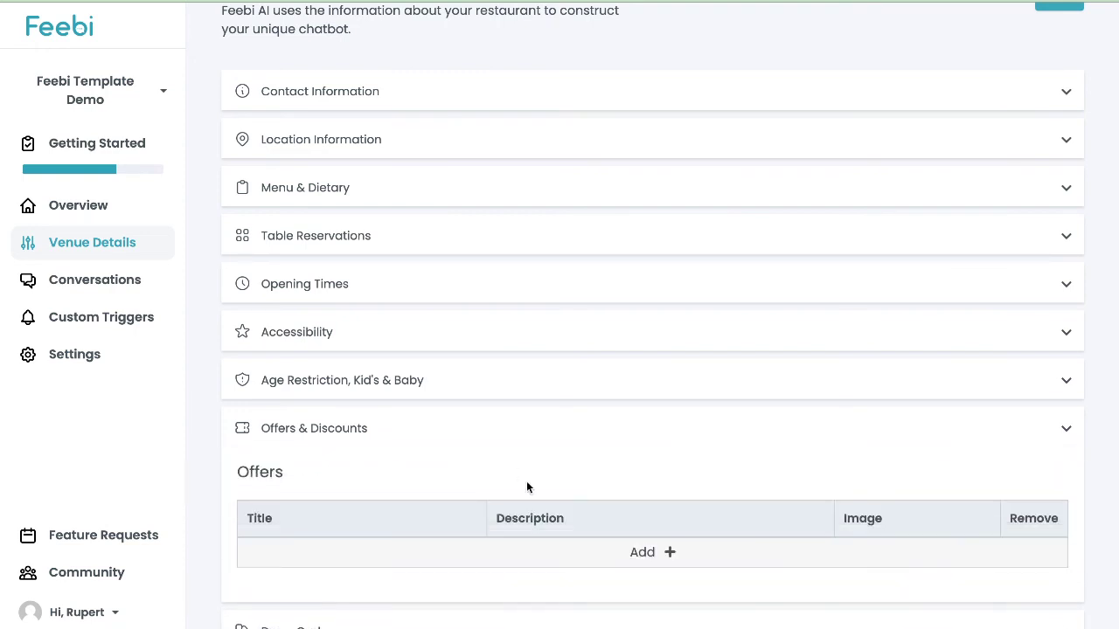
pyautogui.scroll(-2, 527, 483)
pyautogui.click(643, 425)
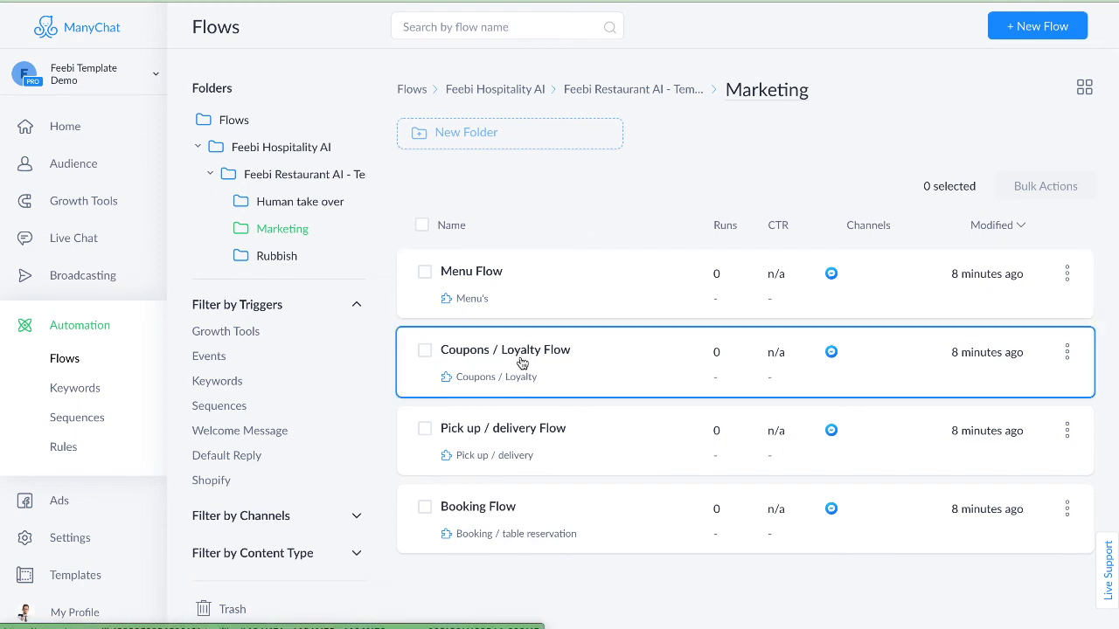
# Back in ManyChat, enable the Feebi Coupon/Loyalty request trigger of the Coupons / Loyalty Flow.
pyautogui.click(522, 362)
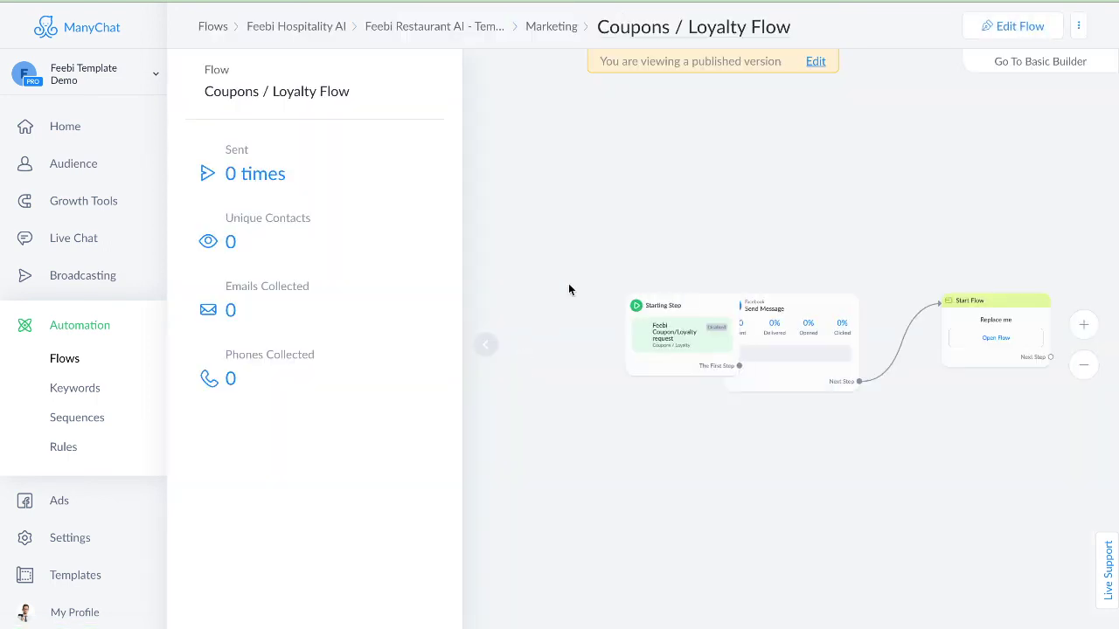
pyautogui.click(1036, 37)
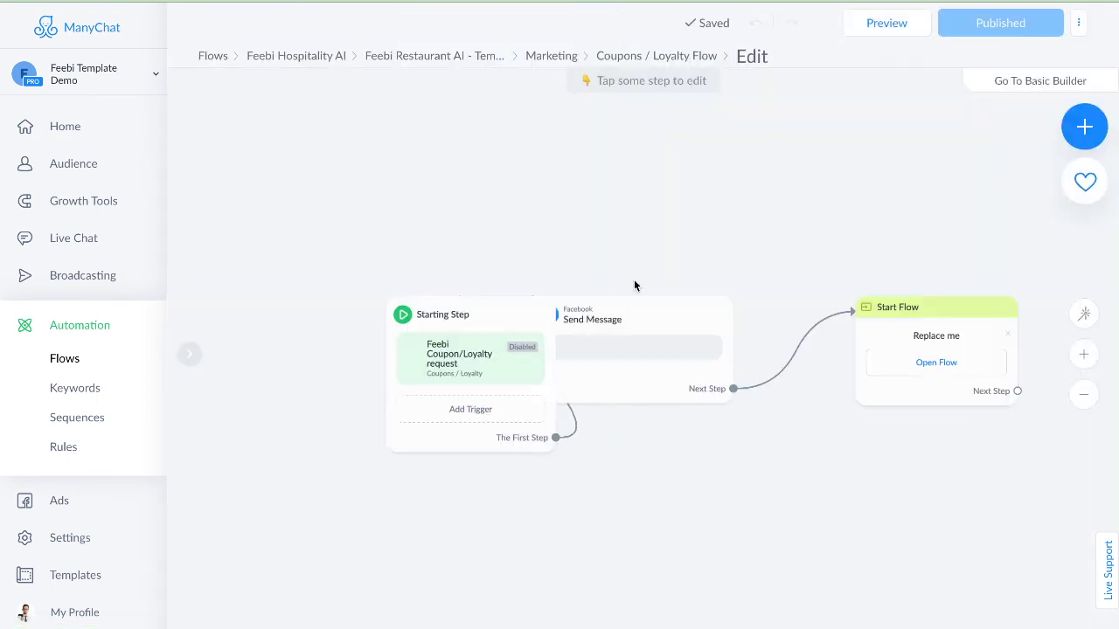
pyautogui.click(414, 368)
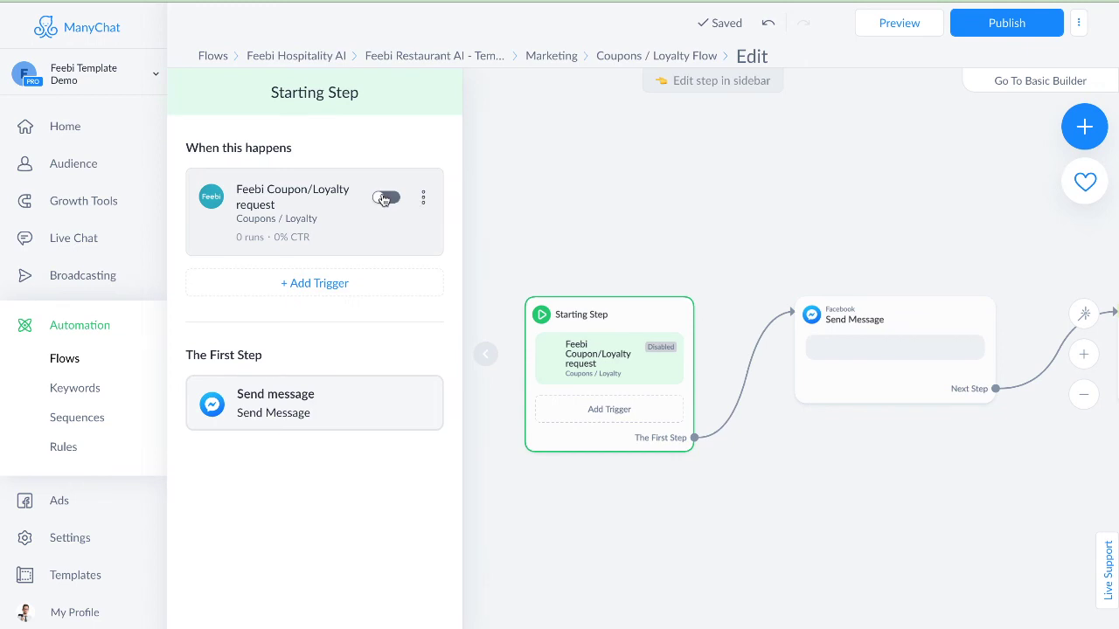
pyautogui.click(386, 197)
pyautogui.click(651, 196)
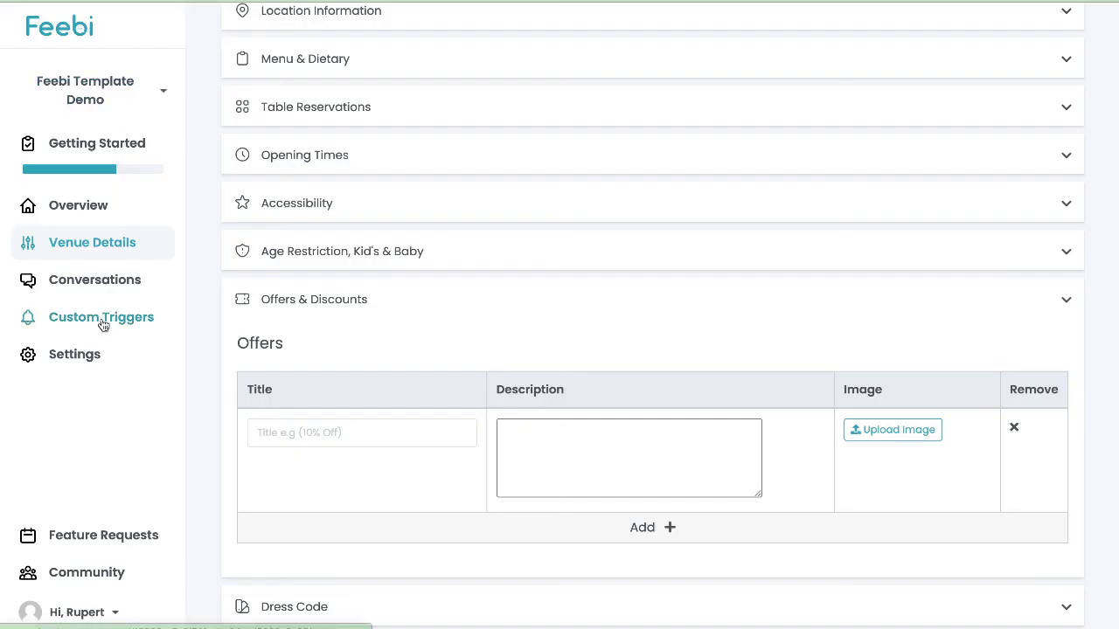
# In Feebi's ManyChat settings, set the Coupons/Loyalty custom trigger to ManyChat and save the settings.
pyautogui.click(70, 356)
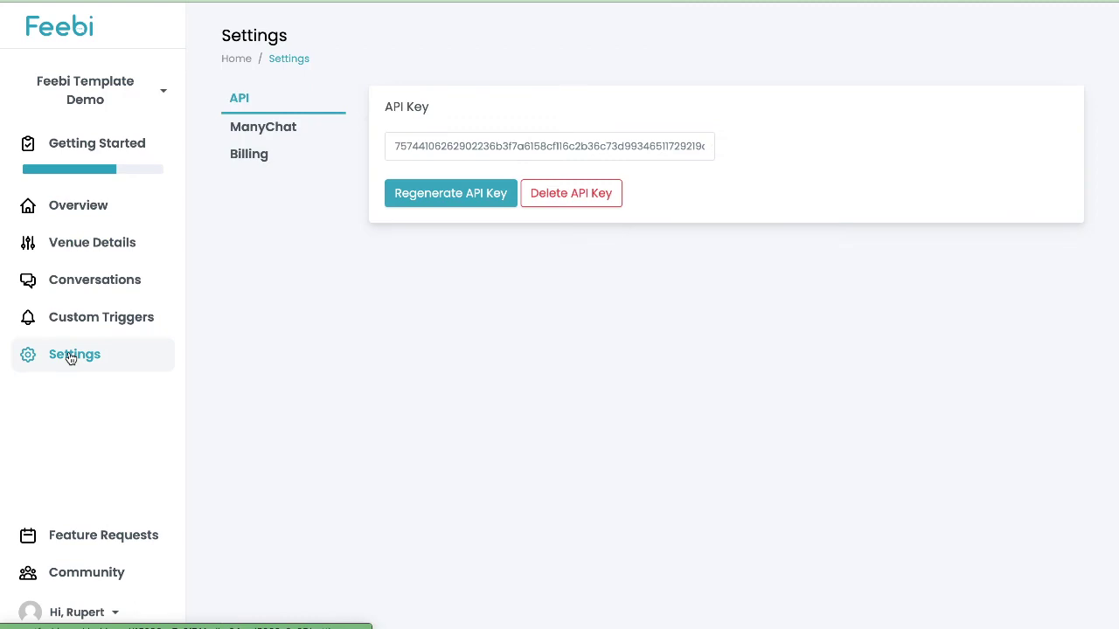
pyautogui.click(253, 131)
pyautogui.scroll(-1, 462, 409)
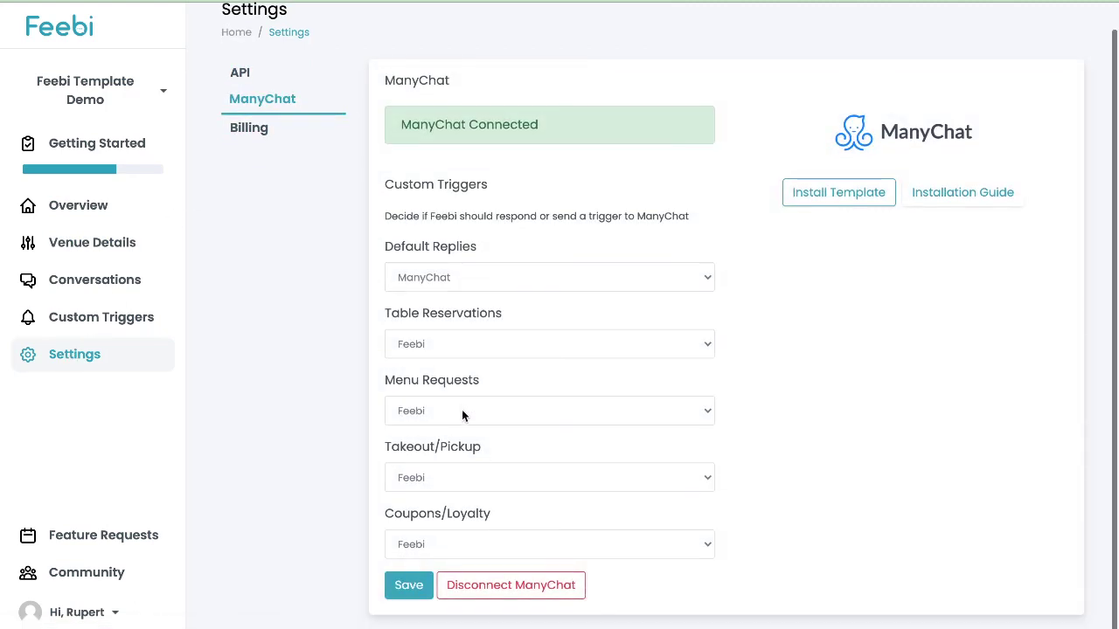
pyautogui.moveTo(386, 515); pyautogui.dragTo(497, 523)
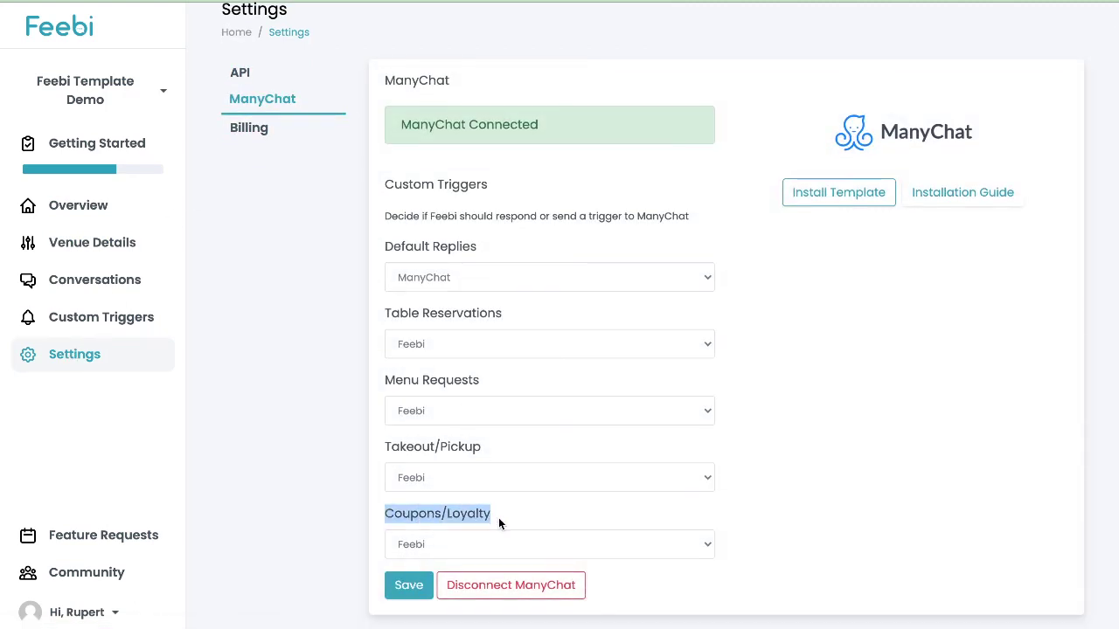
pyautogui.click(658, 542)
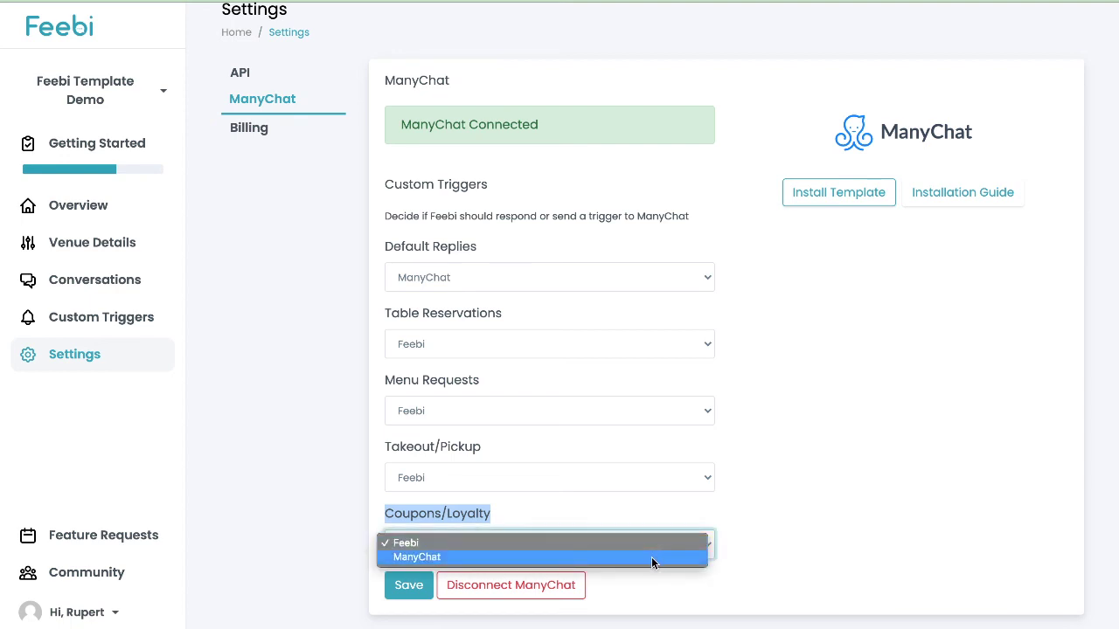
pyautogui.click(651, 557)
pyautogui.click(409, 588)
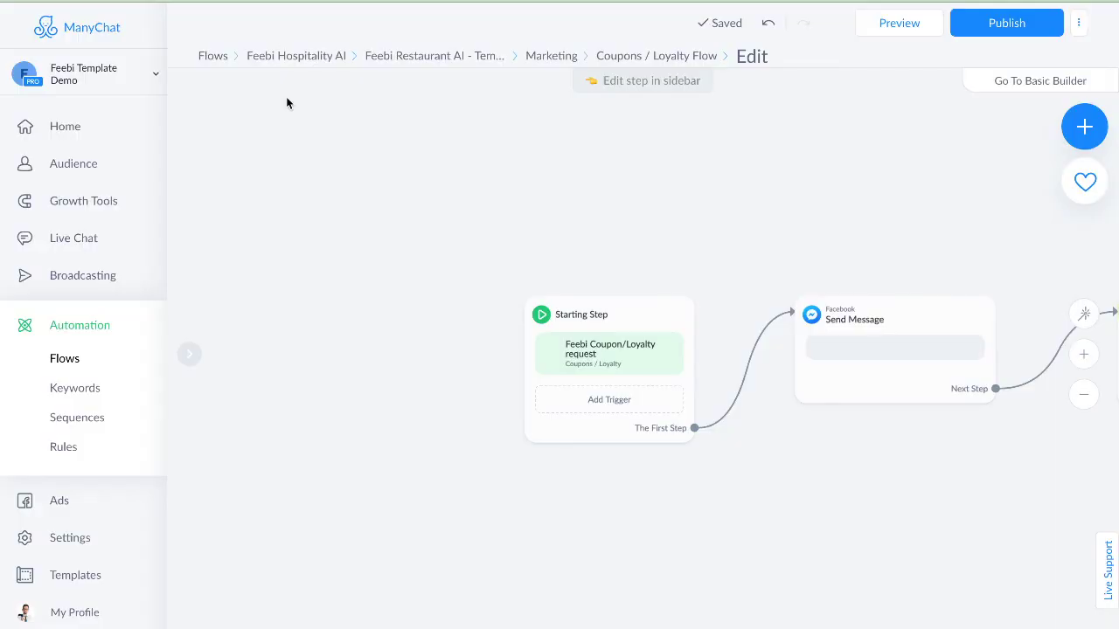
# Back in ManyChat, inspect the Starting Step of the Coupons / Loyalty Flow and open its Send Message step.
pyautogui.click(610, 358)
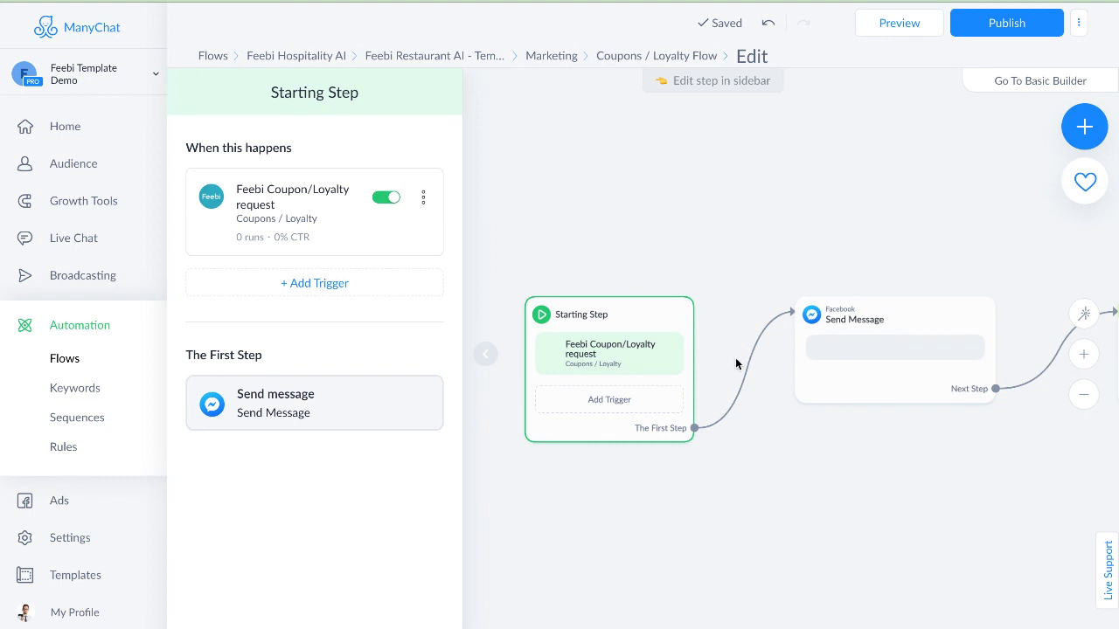
pyautogui.scroll(-1, 766, 548)
pyautogui.moveTo(865, 560); pyautogui.dragTo(577, 482)
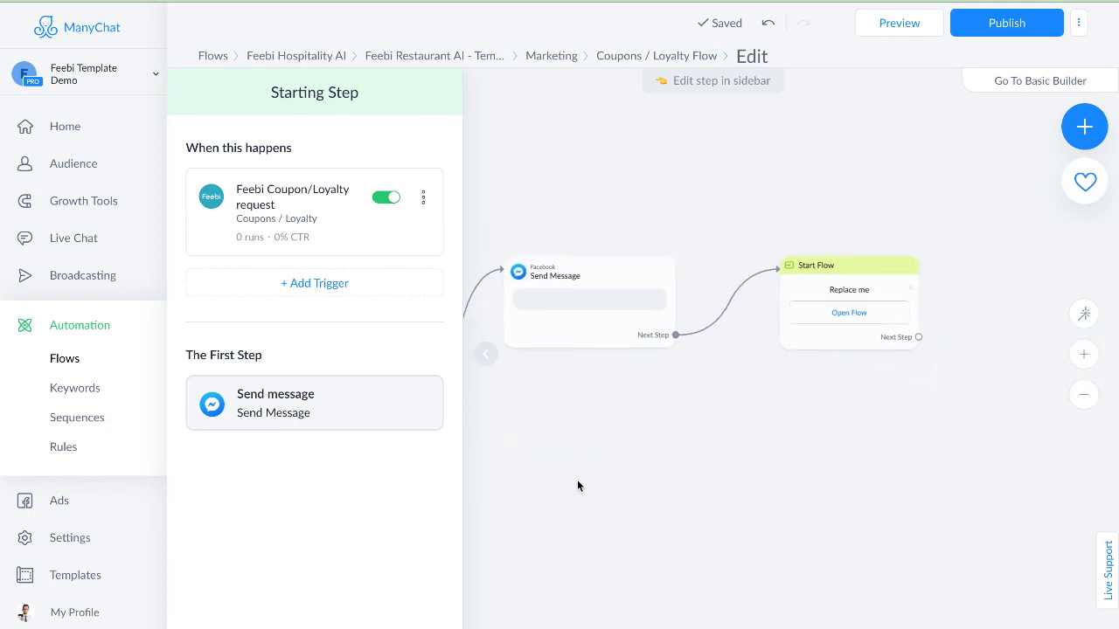
pyautogui.click(594, 313)
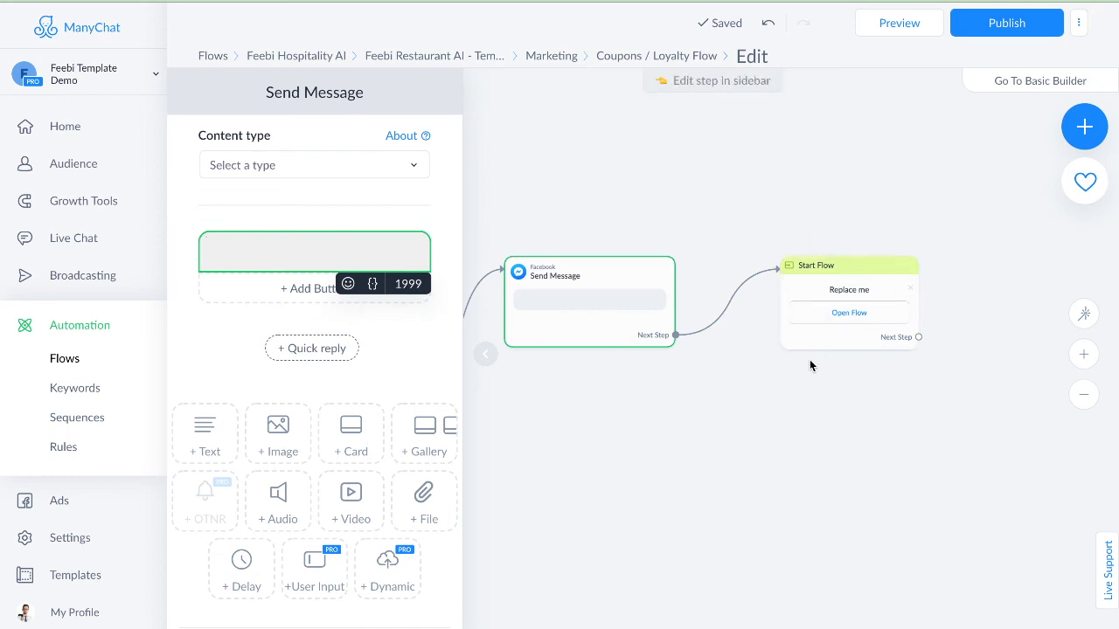
# Remove the Replace me flow from the Start Flow step and view the available replacement flows without choosing one.
pyautogui.click(851, 291)
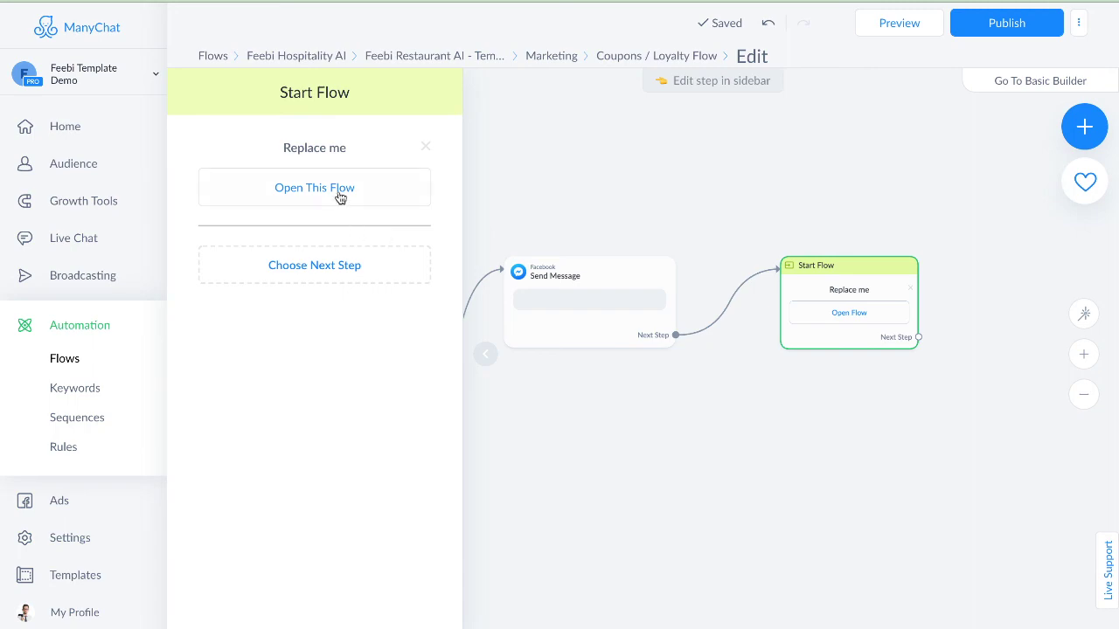
pyautogui.click(426, 147)
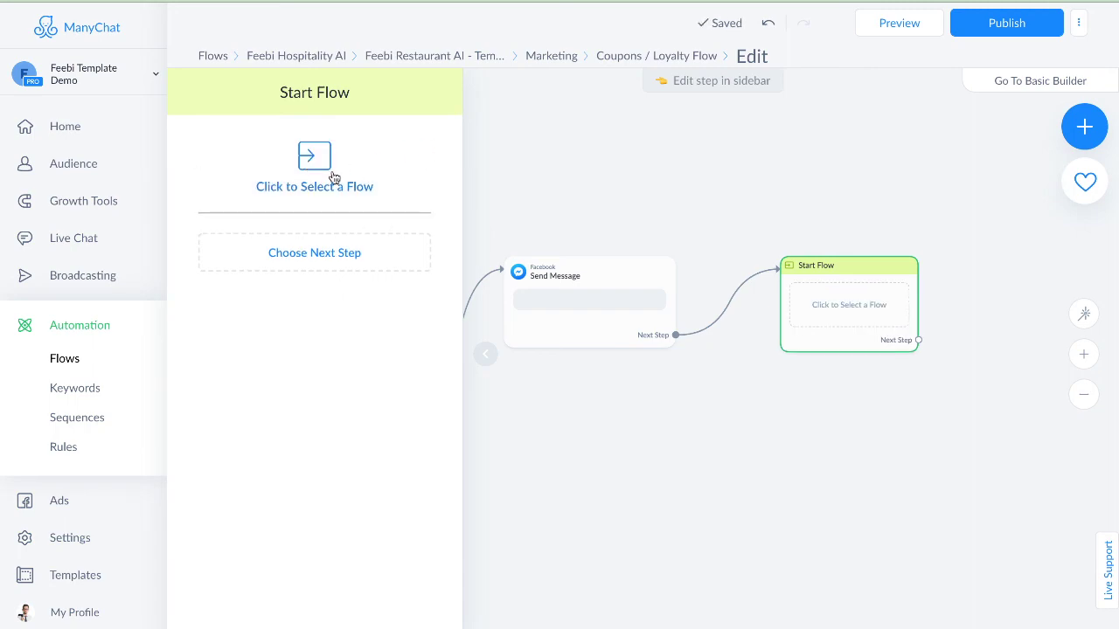
pyautogui.click(310, 165)
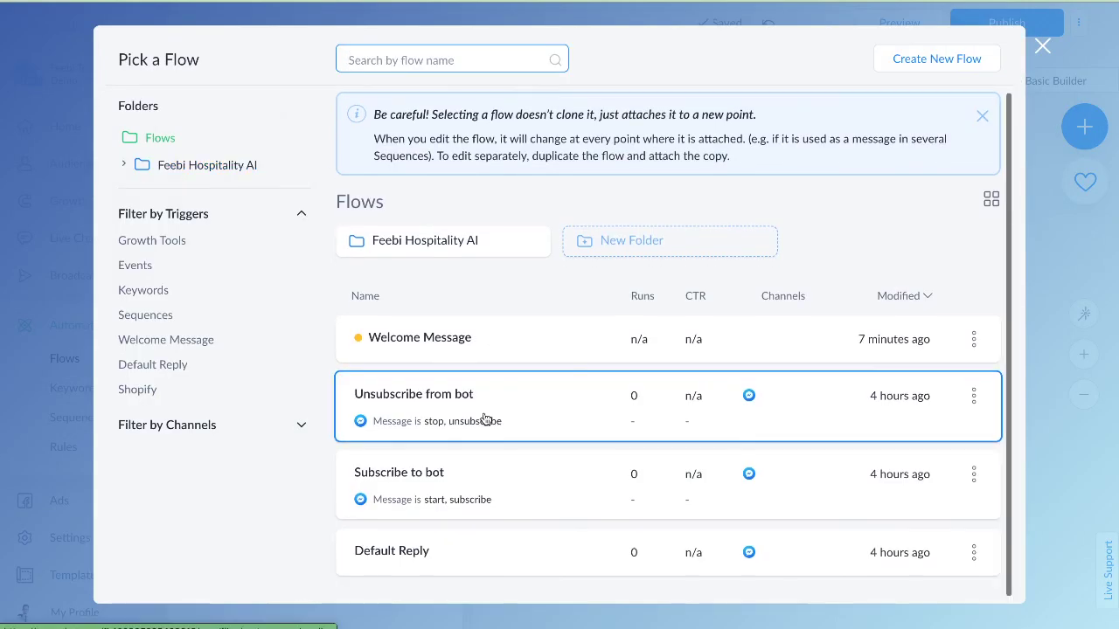
pyautogui.scroll(-1, 487, 419)
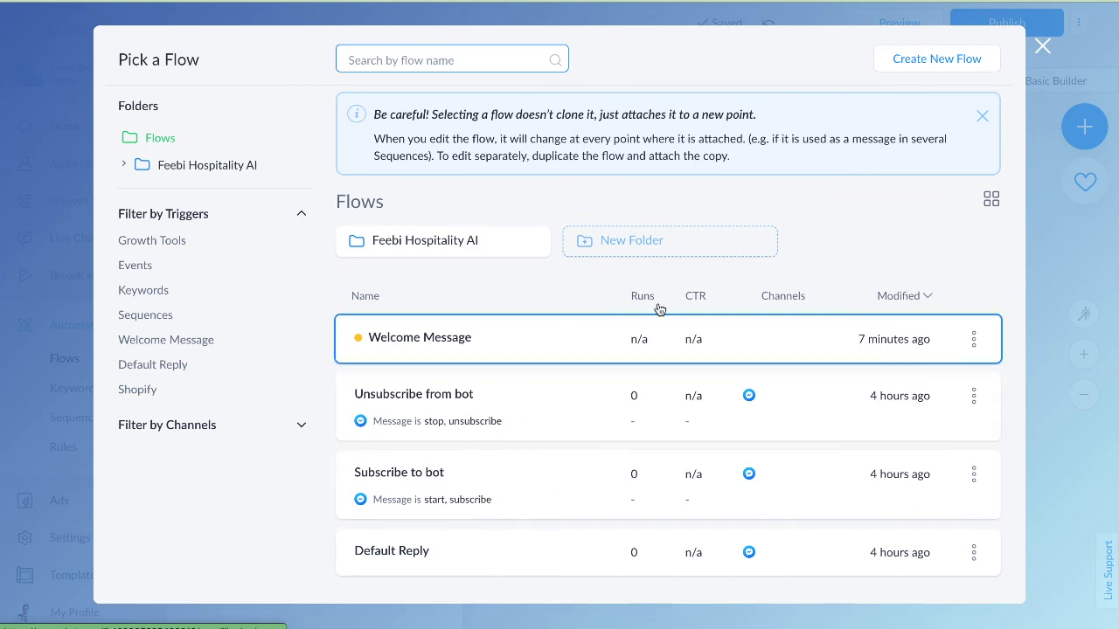
pyautogui.click(1043, 47)
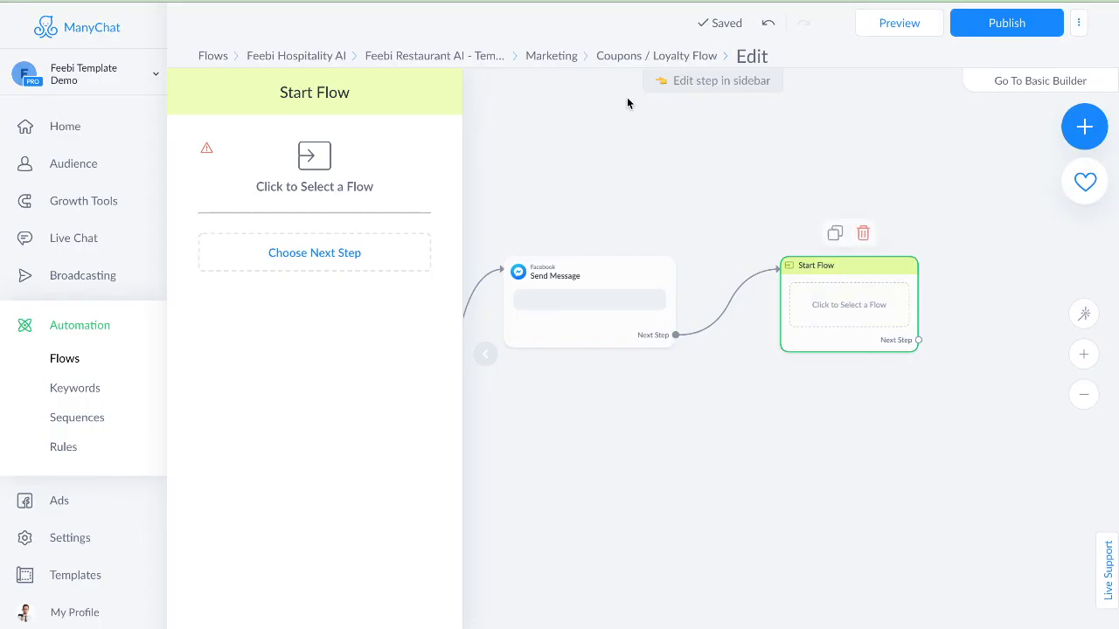
# Review the template's Marketing and Rubbish folders and open the Human take over folder.
pyautogui.click(544, 56)
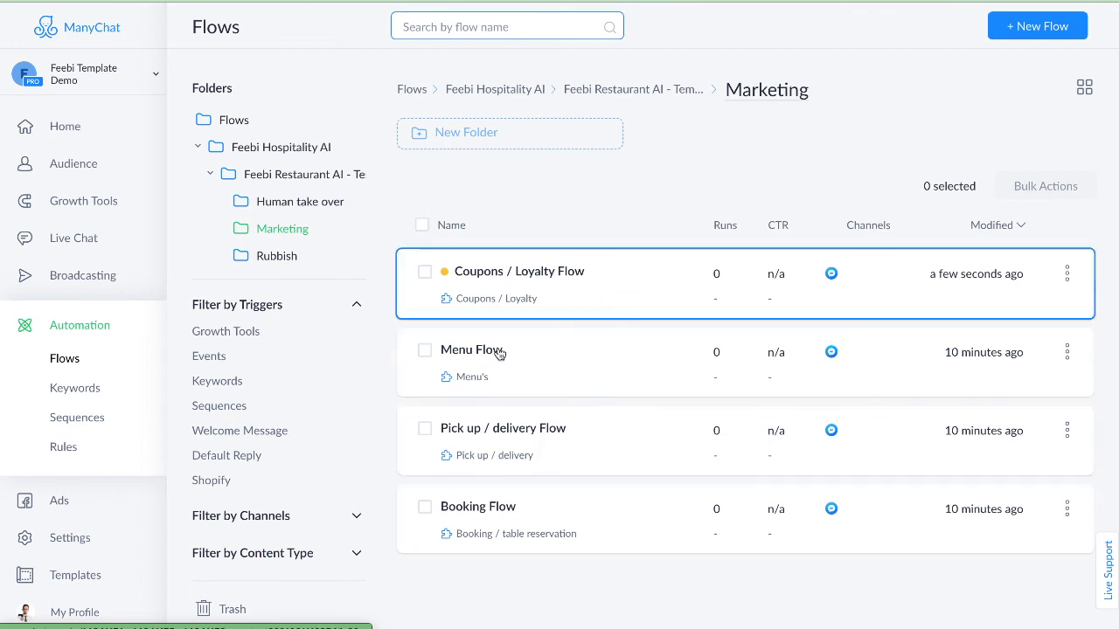
pyautogui.click(629, 94)
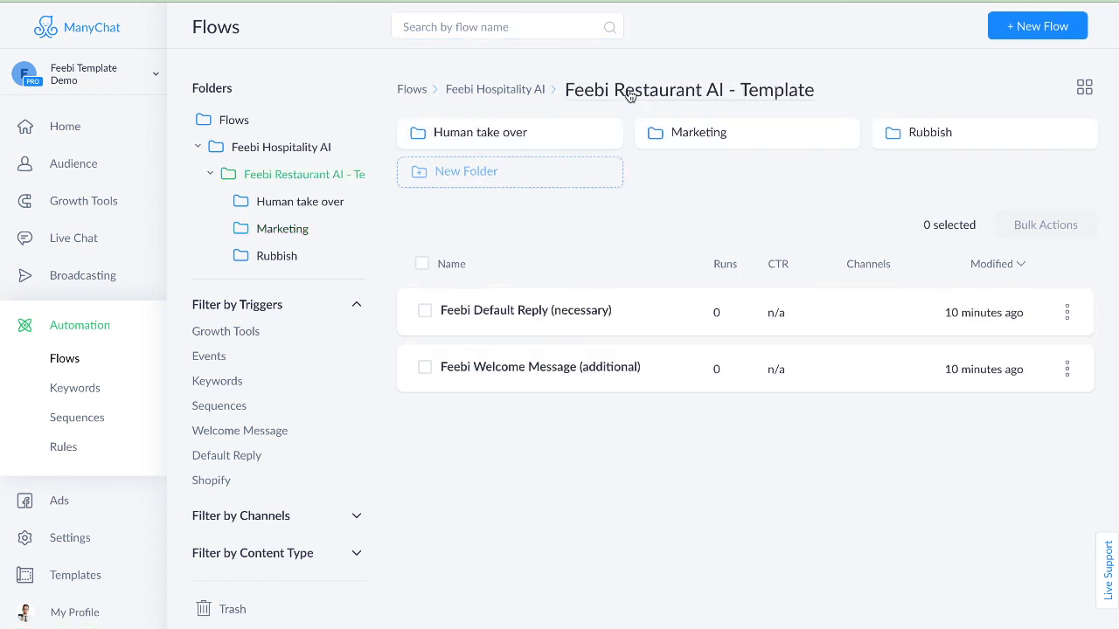
pyautogui.click(983, 147)
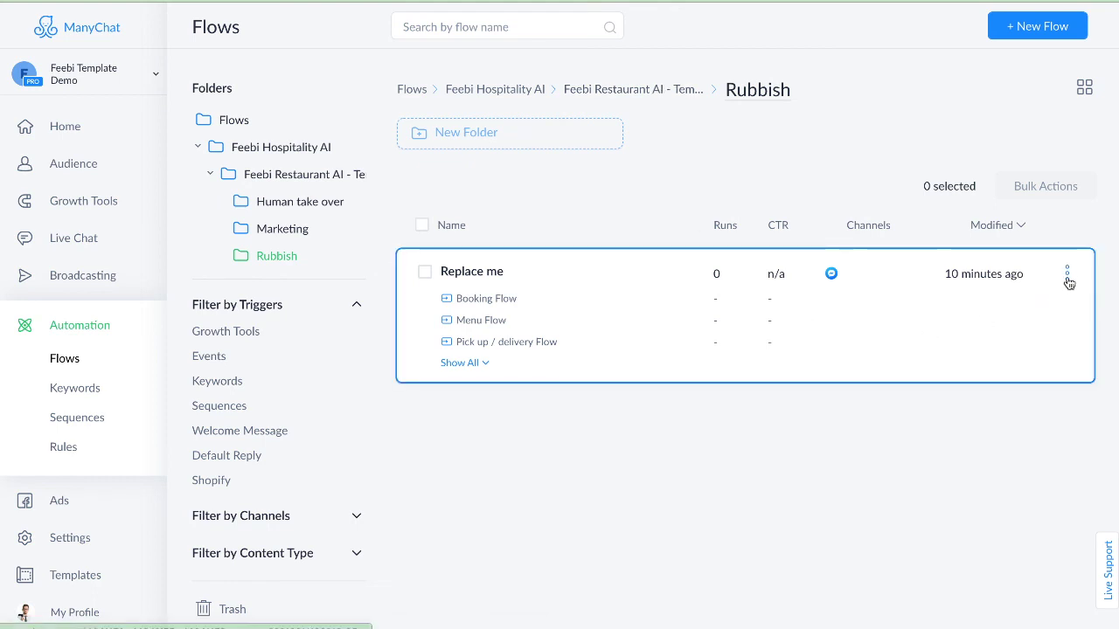
pyautogui.click(643, 90)
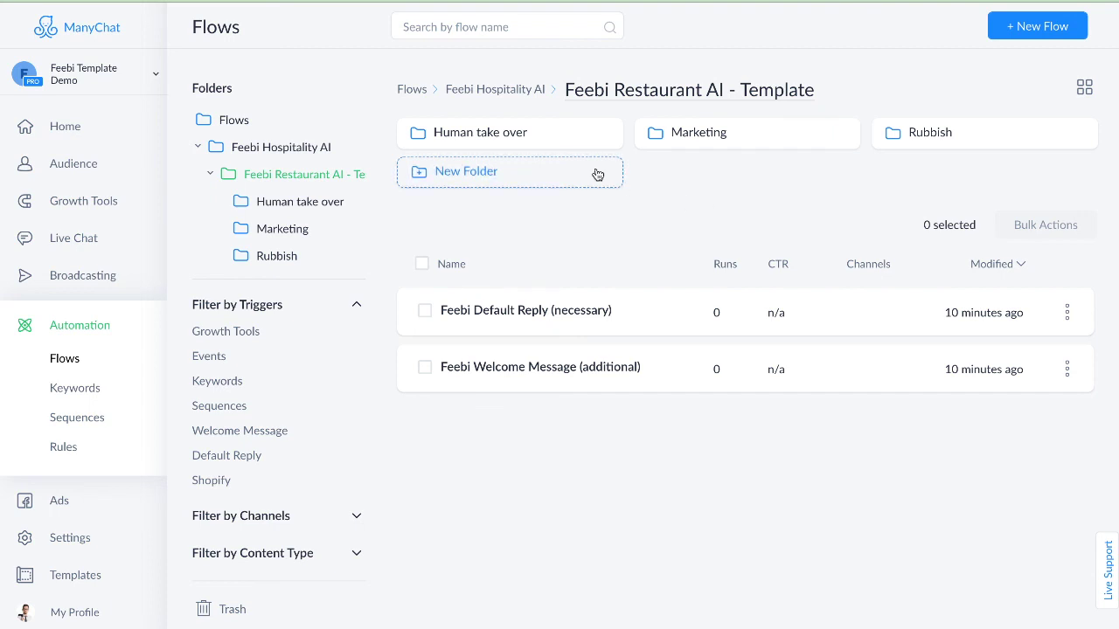
pyautogui.click(527, 131)
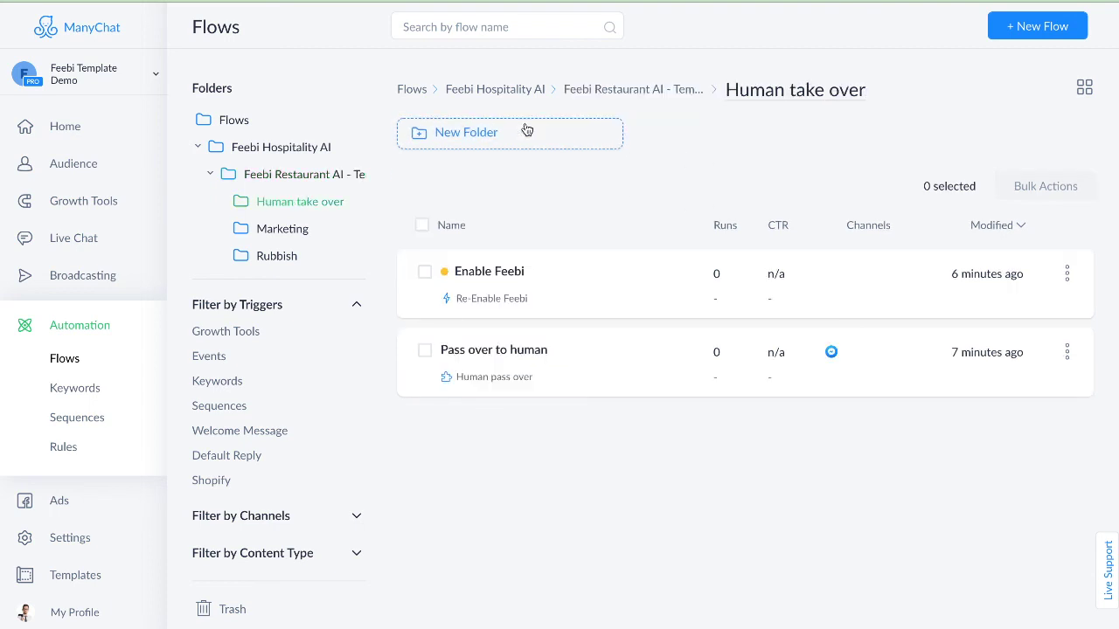